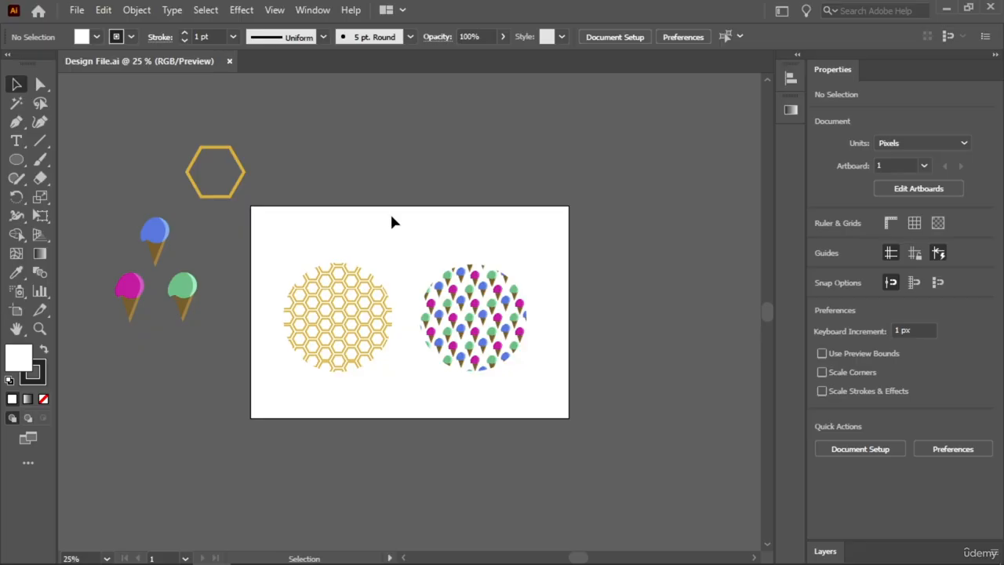
- Delete the two pattern-filled circles and move the gold hexagon onto the artboard
drag(540, 209, 296, 411)
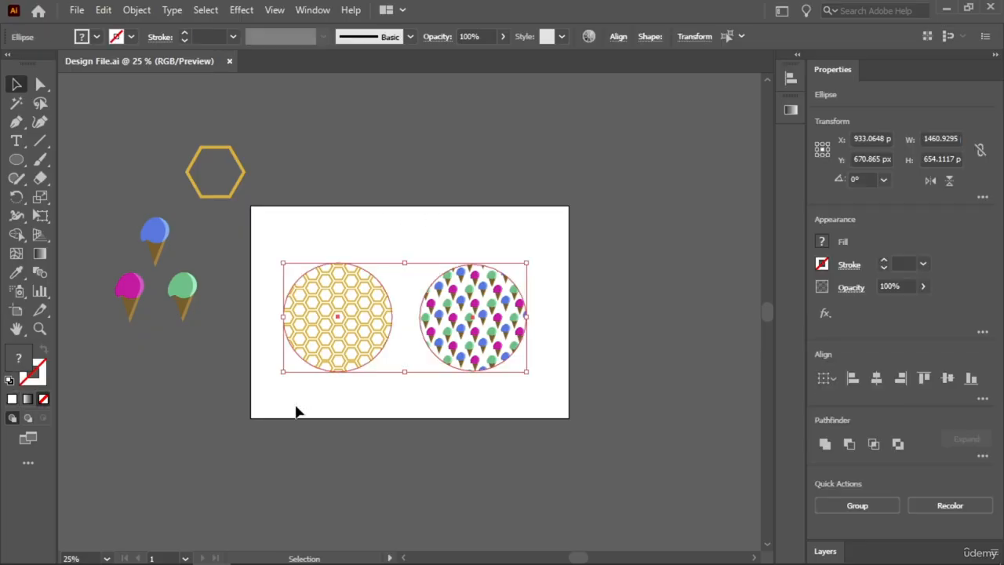
key(Delete)
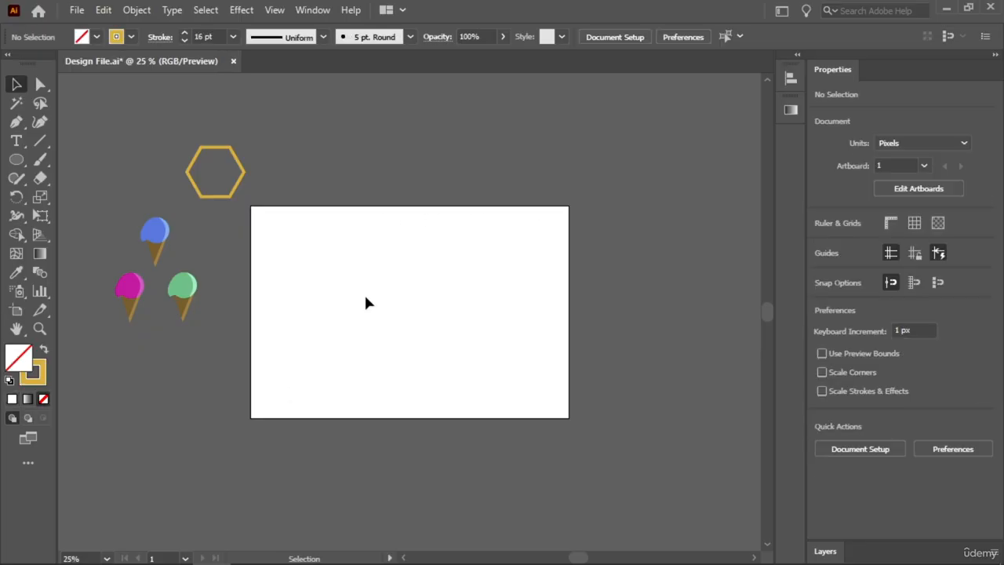
mouse_move(240, 186)
mouse_down()
mouse_move(298, 301)
mouse_move(333, 317)
mouse_up()
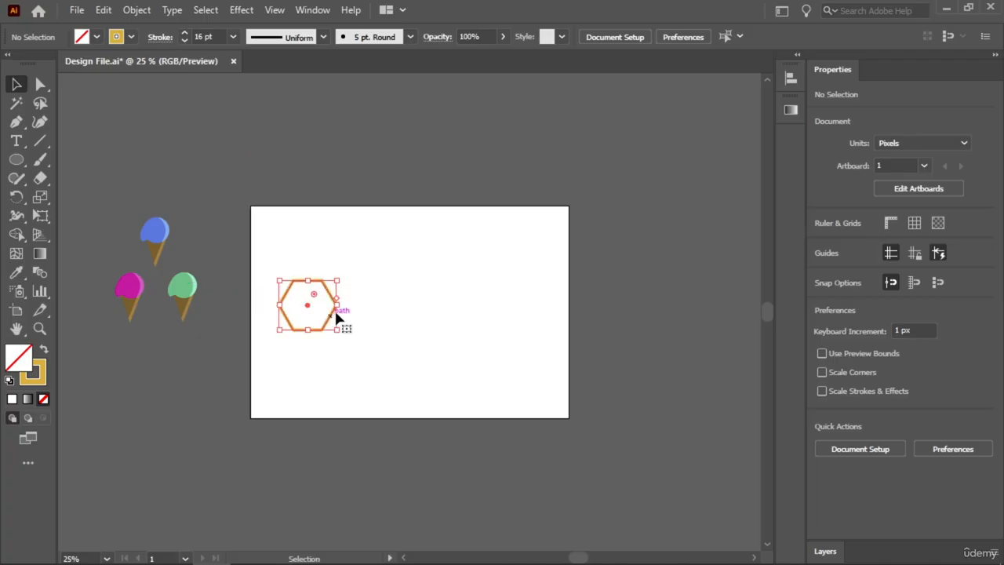
click(349, 288)
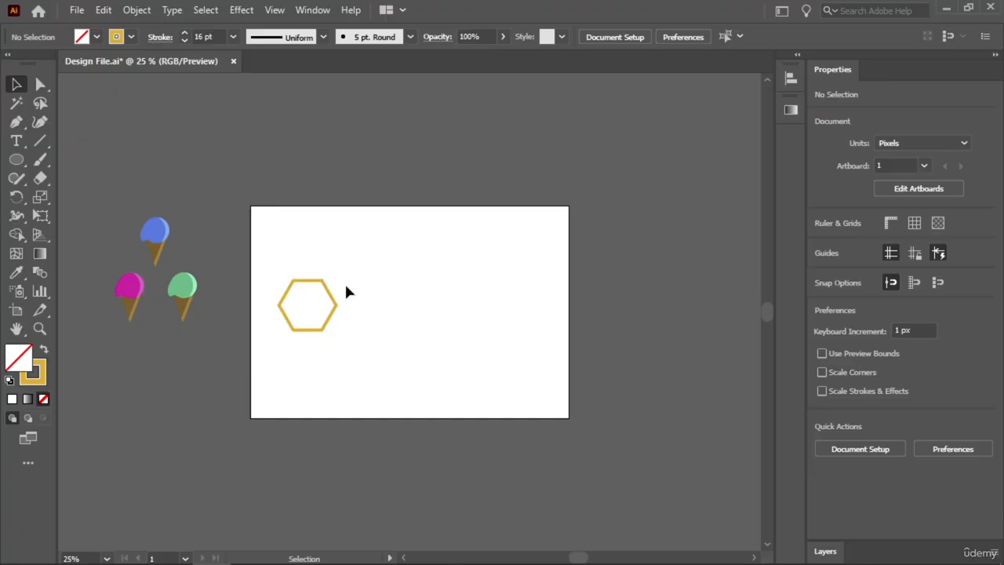
key(ctrl+0)
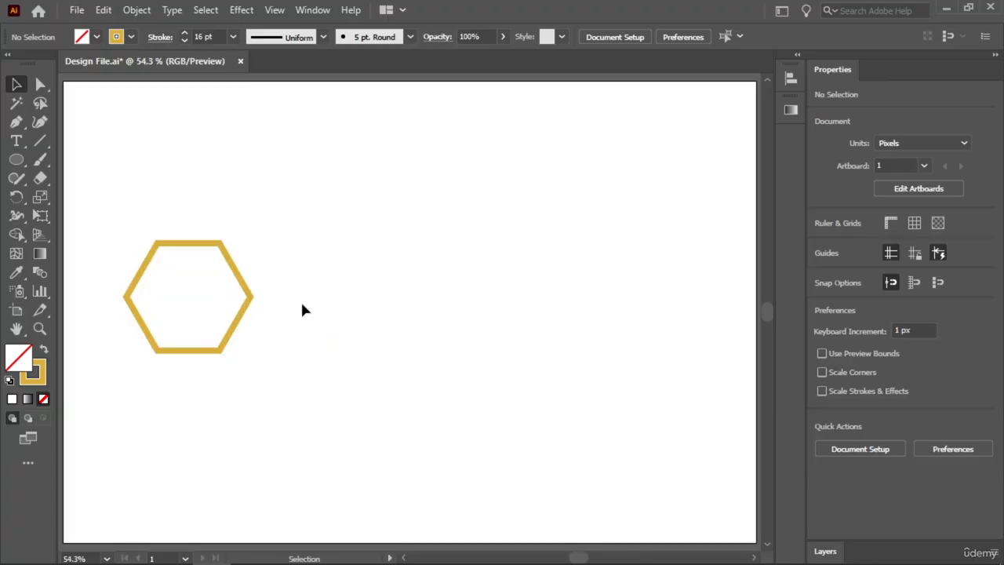
- Try to build the honeycomb manually by duplicating the hexagon across the artboard, and delete the copies
click(235, 329)
drag(235, 329, 348, 387)
drag(447, 174, 195, 406)
drag(253, 336, 472, 330)
click(418, 163)
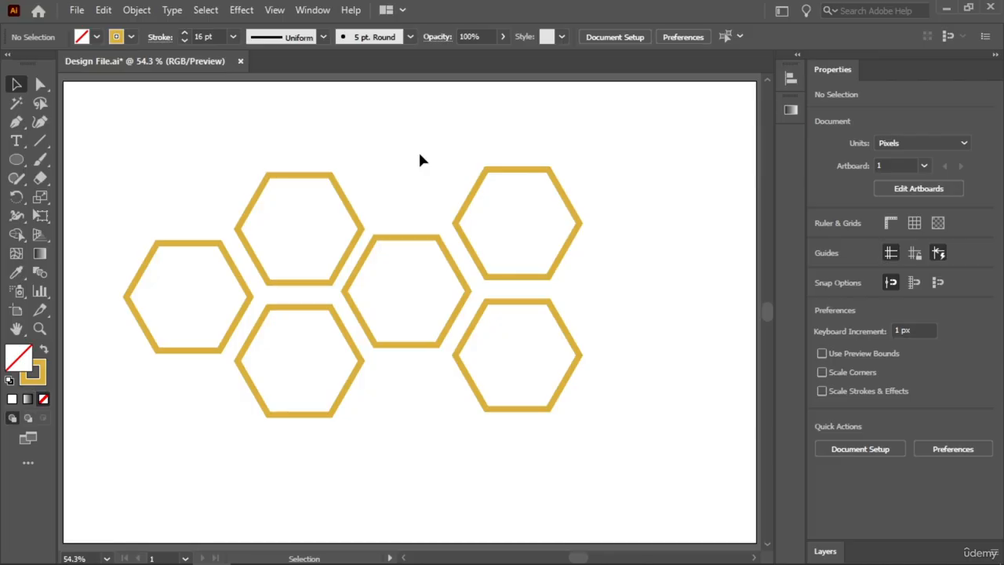
drag(549, 161, 271, 442)
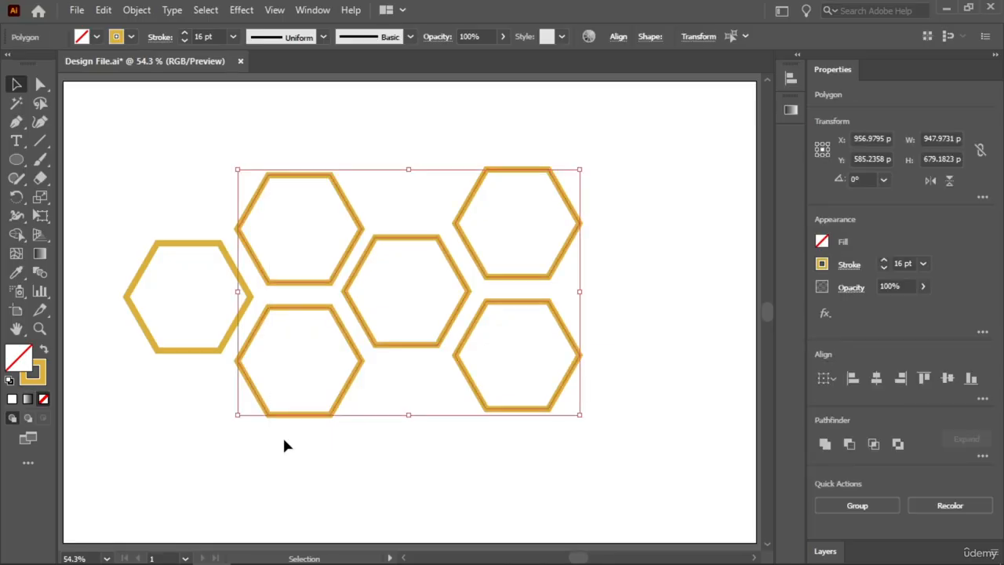
key(Delete)
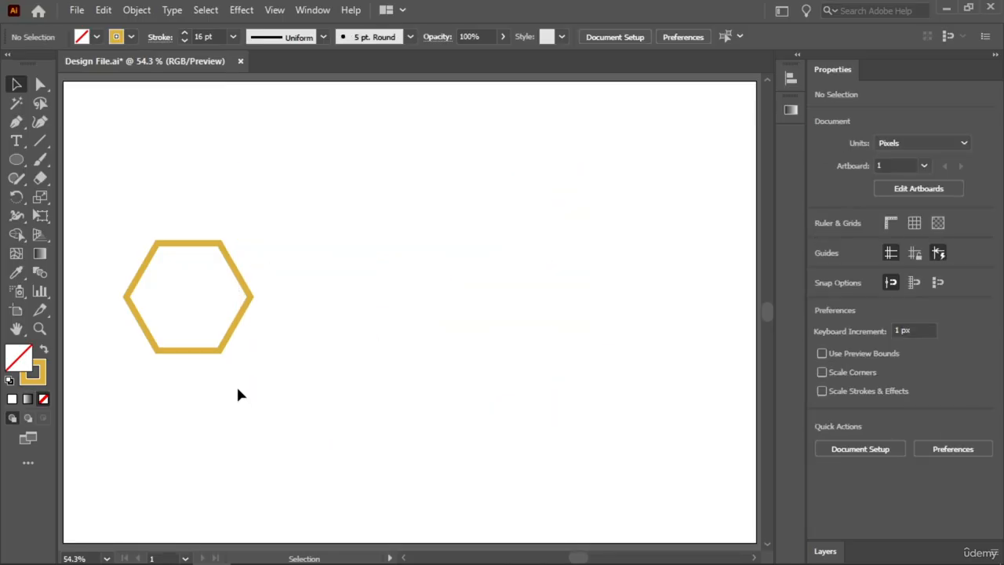
- Move the hexagon to the middle of the artboard and make a new pattern from it
key(ctrl+a)
drag(243, 275, 476, 272)
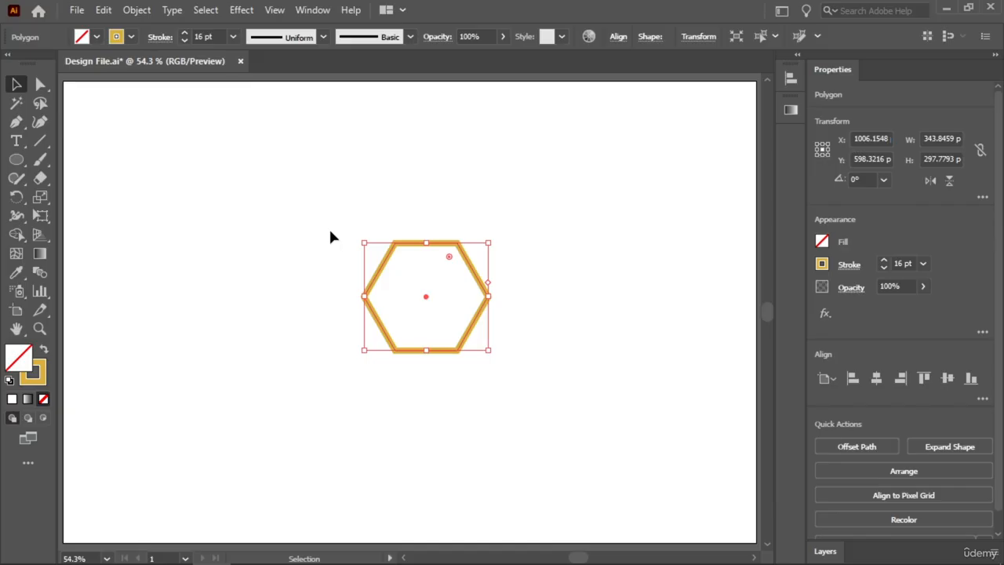
click(139, 11)
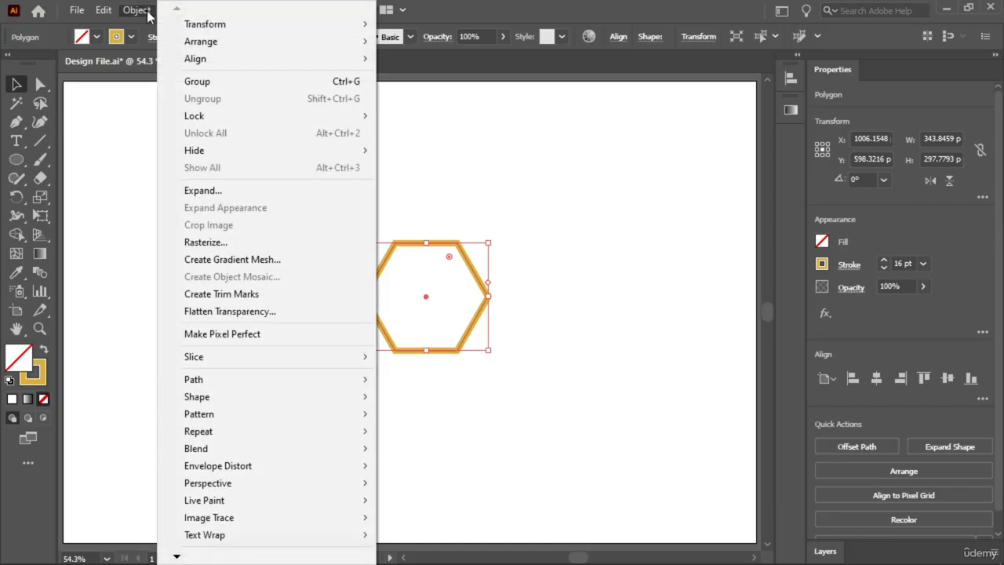
mouse_move(312, 414)
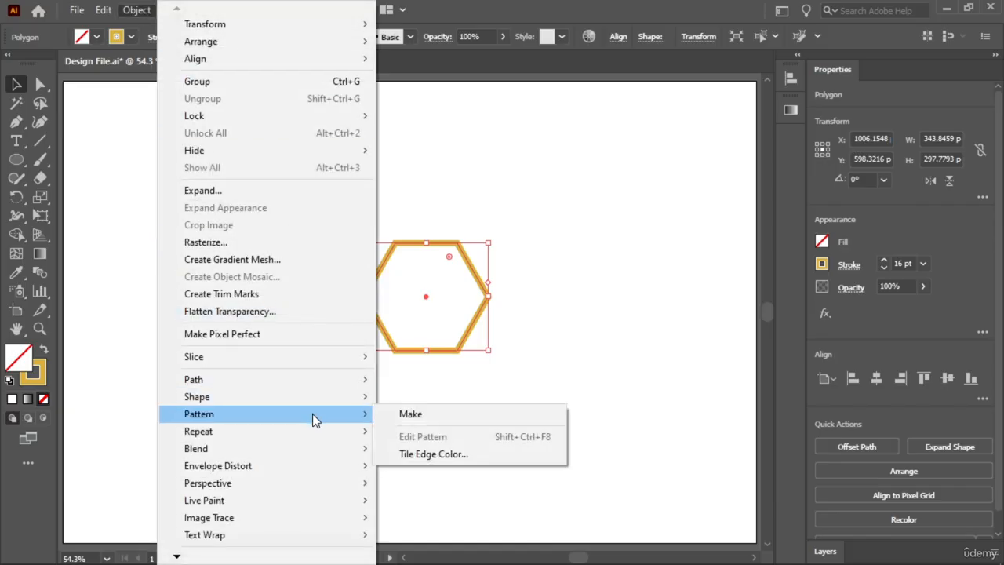
click(407, 414)
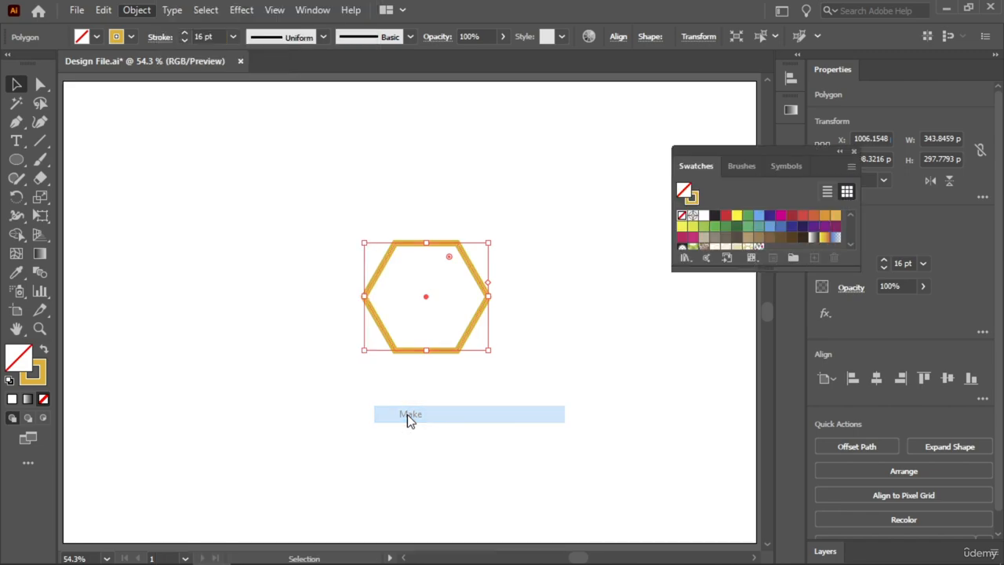
click(649, 322)
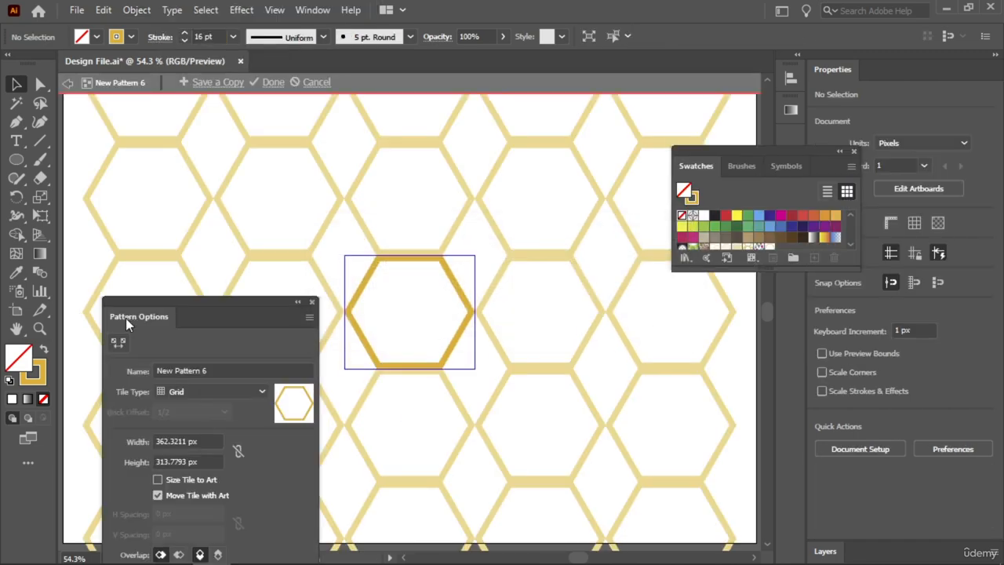
drag(125, 318, 100, 164)
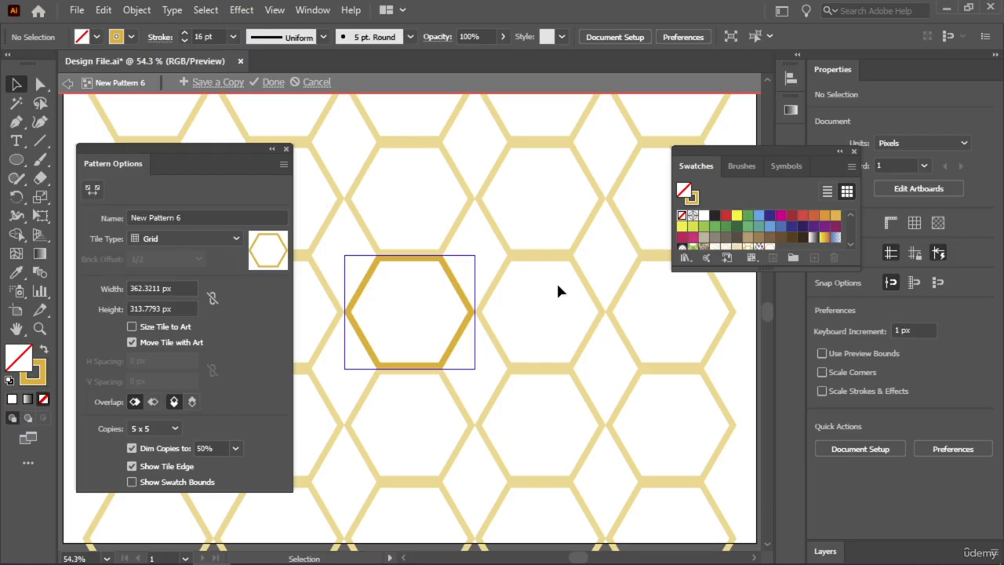
- Try the Brick by Row, Brick by Column, Hex by Column and Hex by Row tile types on the hexagon pattern
click(203, 242)
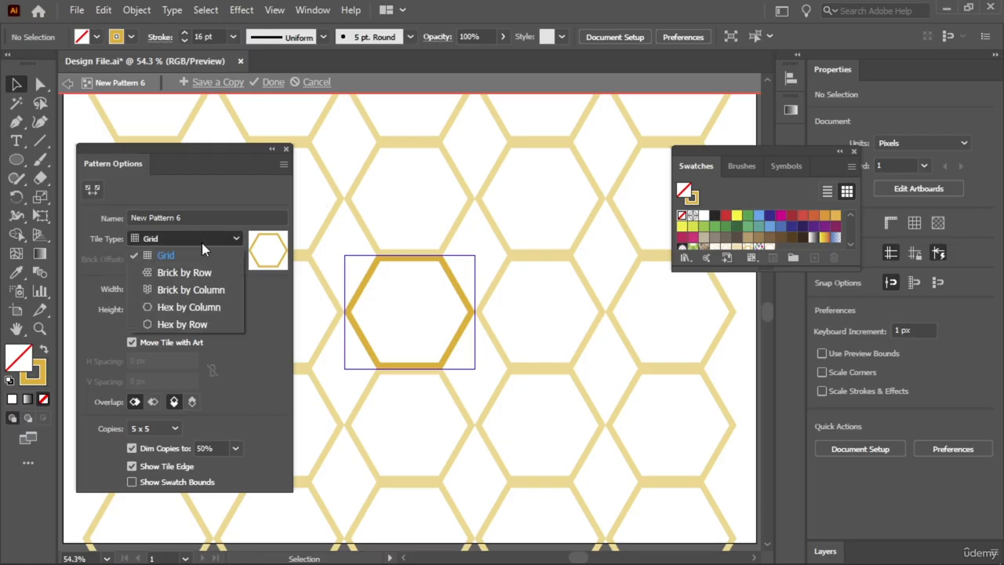
click(200, 274)
click(204, 238)
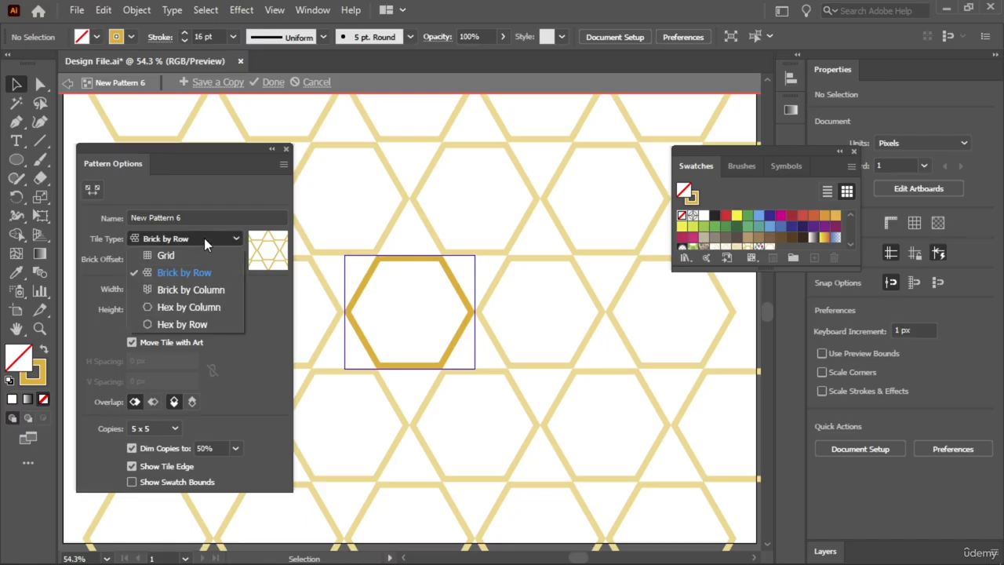
click(186, 286)
click(195, 238)
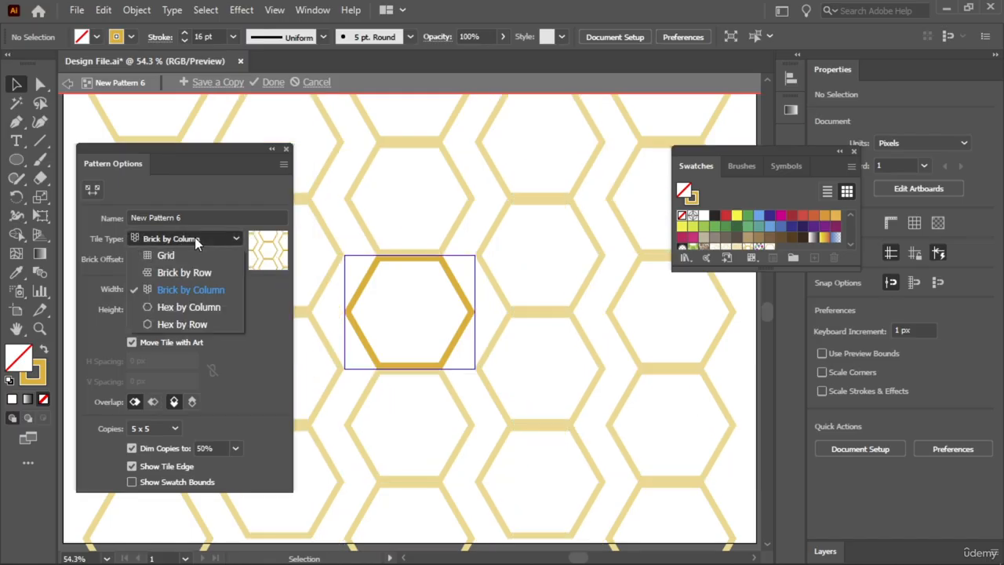
click(180, 305)
click(203, 237)
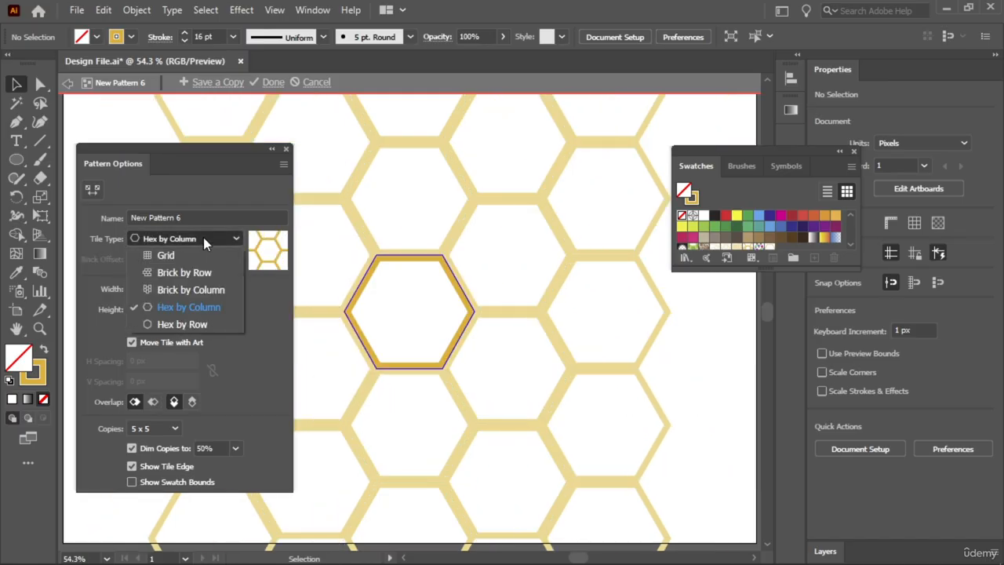
click(199, 325)
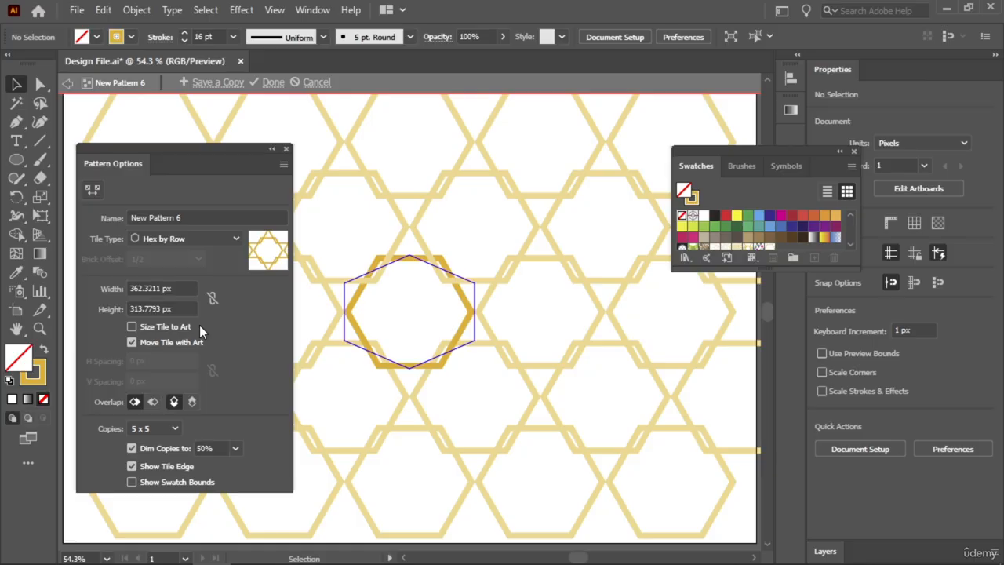
- Set the pattern's tile type to Hex by Column and its tile size to 408 px wide and 344 px high
click(180, 239)
click(182, 308)
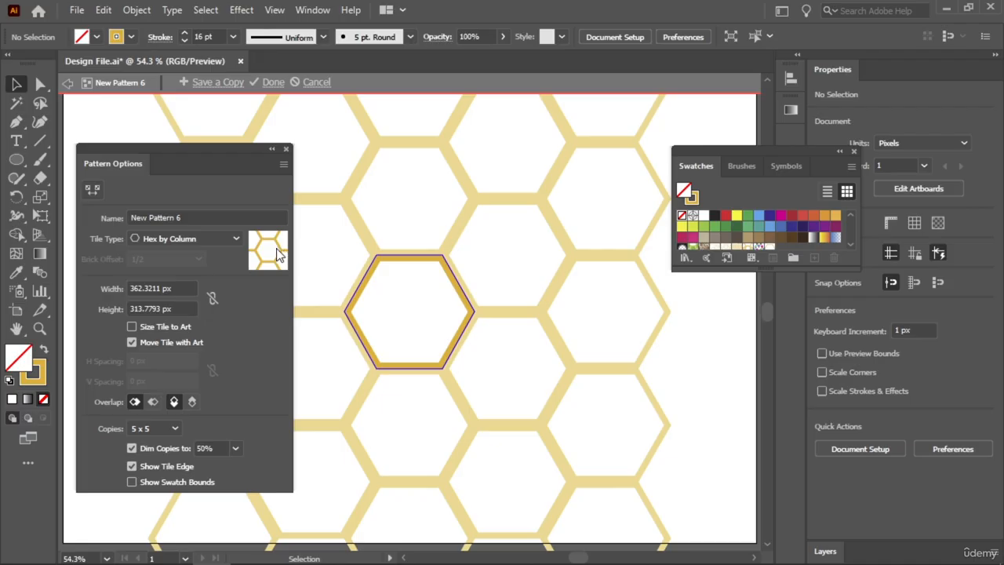
click(161, 288)
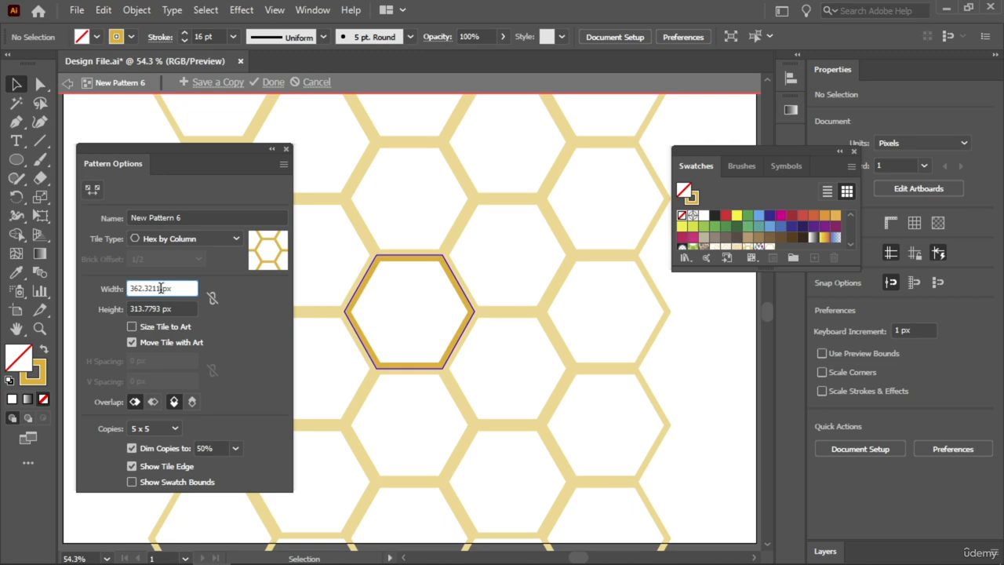
key(ctrl+a)
text(377)
key(Return)
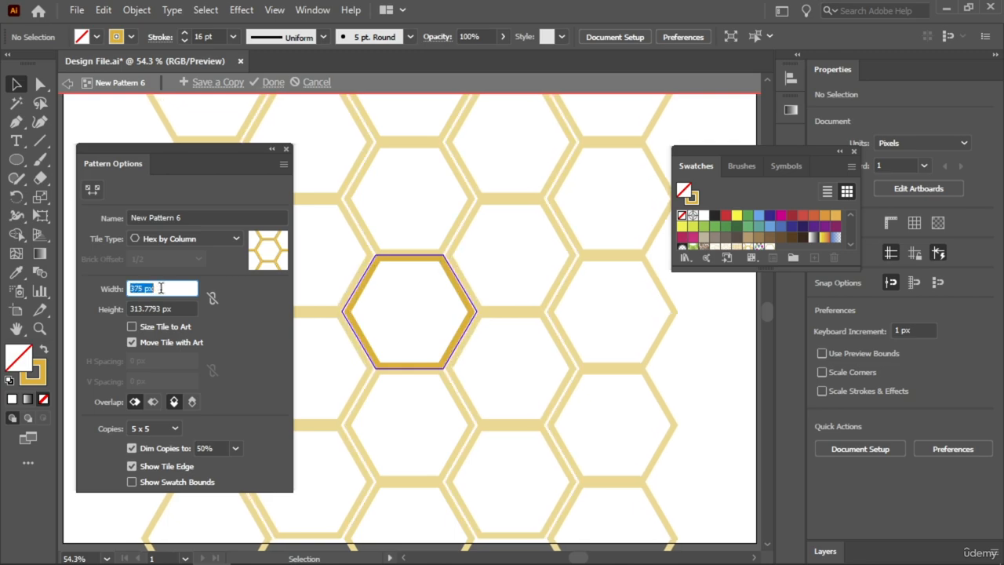
scroll(161, 289, up, 5)
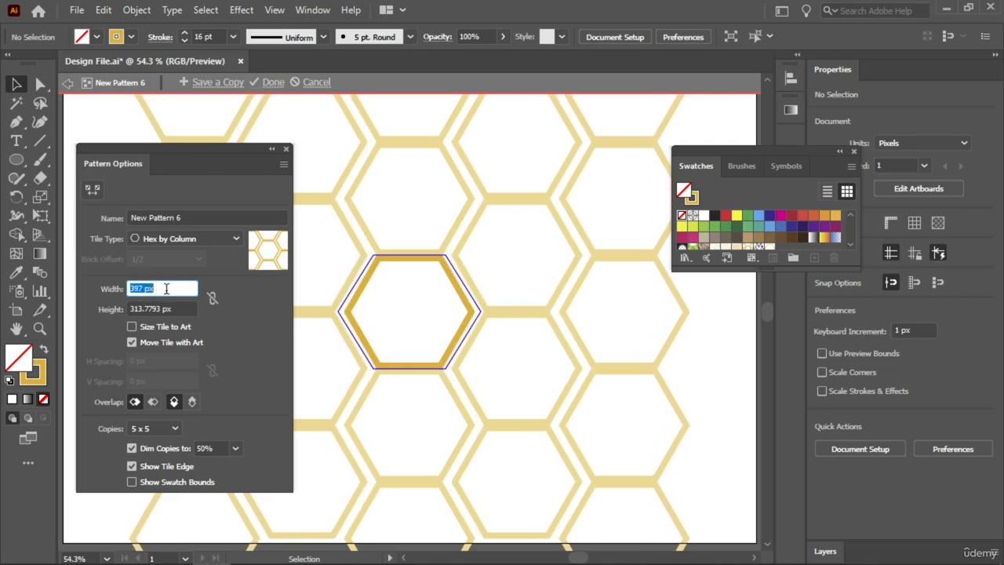
scroll(165, 289, up, 6)
click(164, 308)
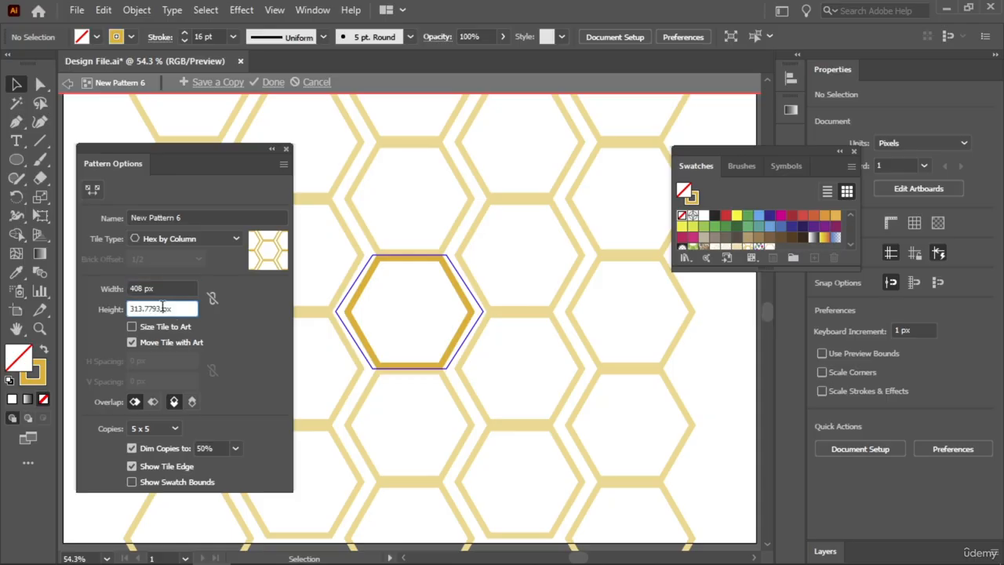
scroll(164, 308, up, 5)
scroll(164, 308, up, 20)
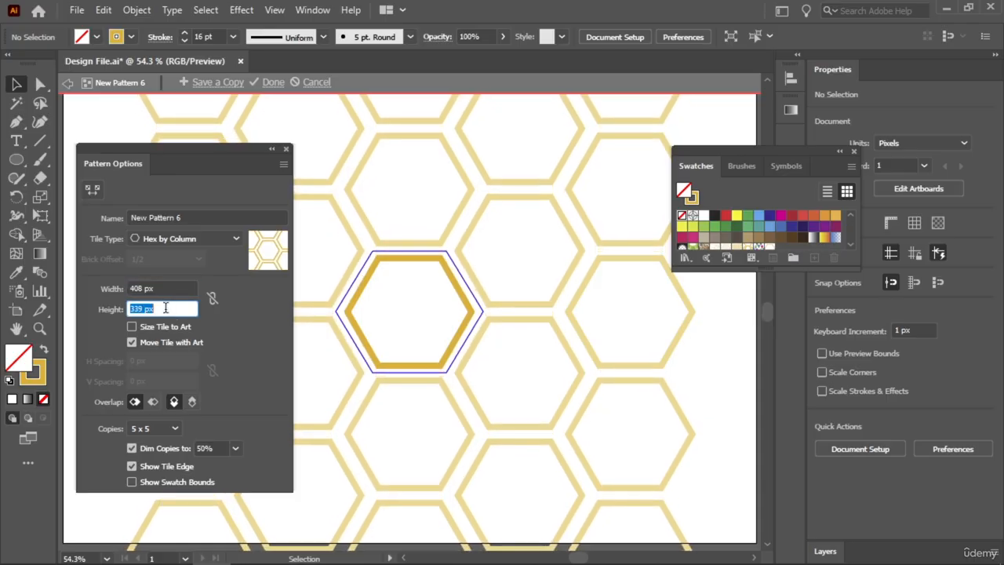
- Set the pattern preview to 9 x 9 copies and finish editing the hexagon pattern
click(167, 426)
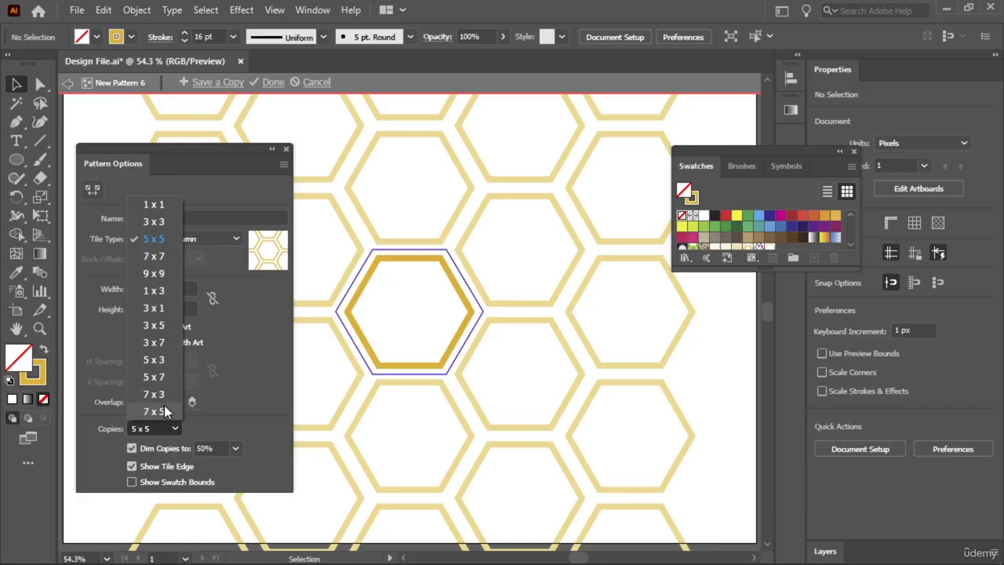
click(164, 273)
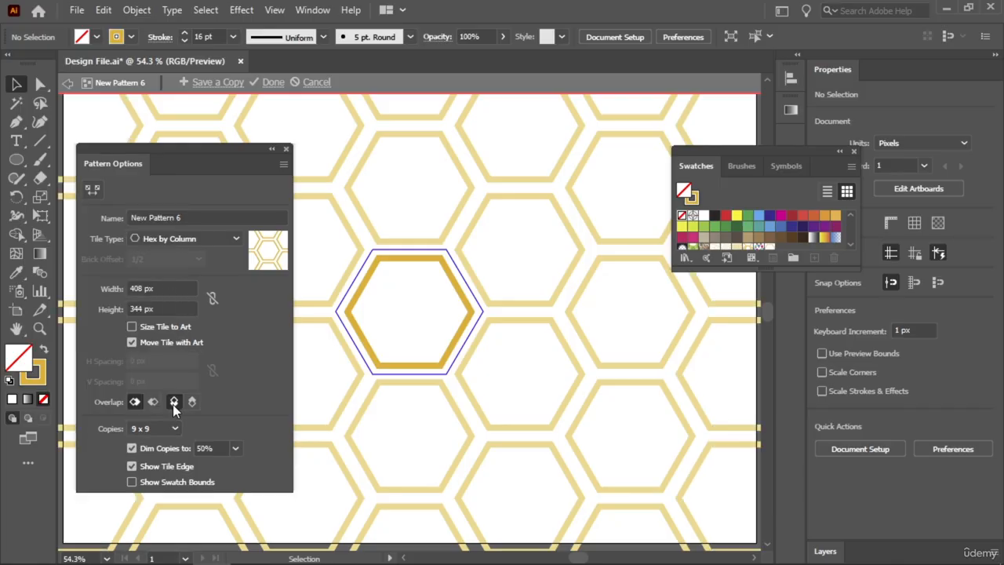
key(ctrl+minus)
key(ctrl+minus)
key(ctrl+minus)
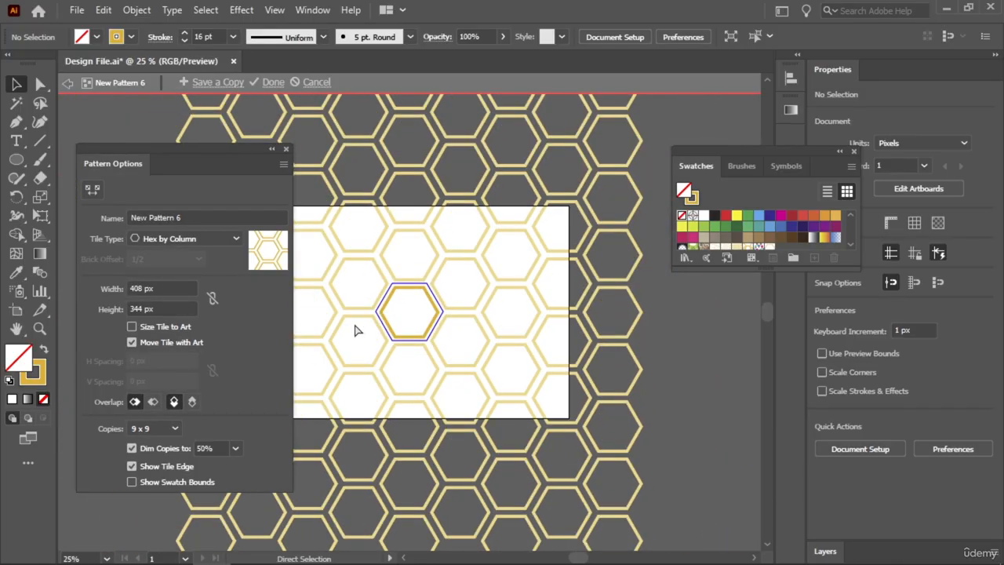
key(ctrl+plus)
key(ctrl+plus)
key(ctrl+plus)
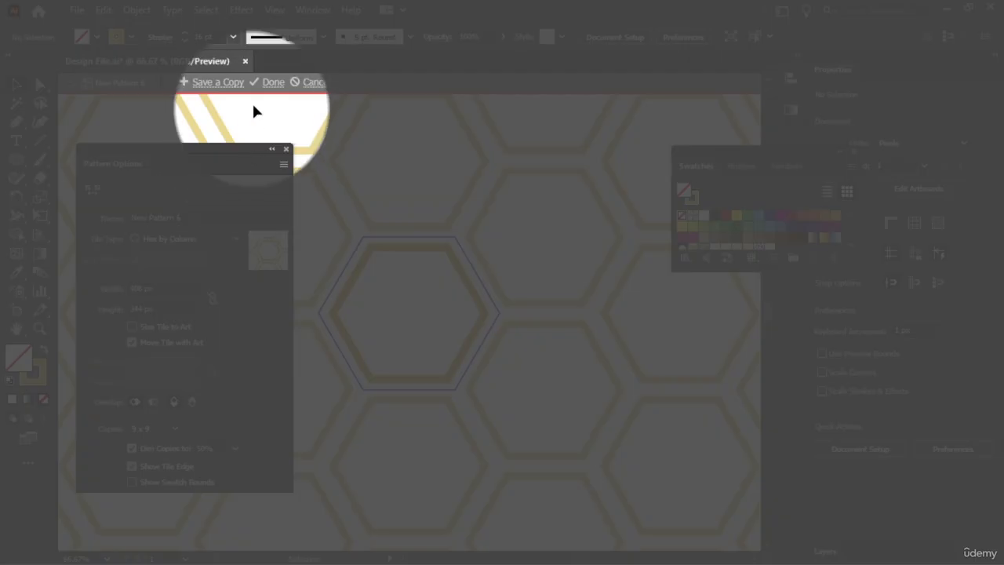
click(273, 85)
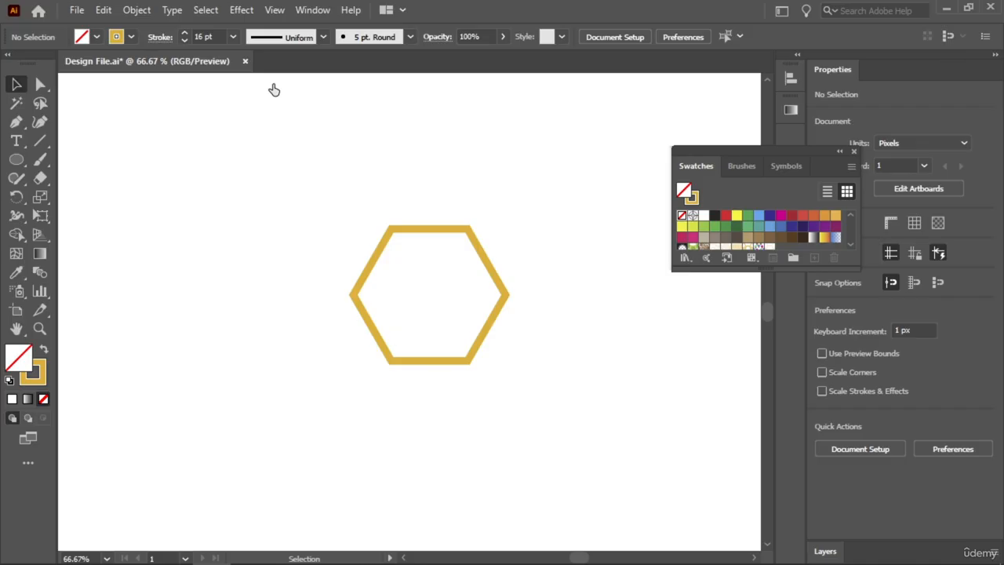
- Move the hexagon off the artboard to just above it and close the Swatches panel
key(ctrl+minus)
key(ctrl+minus)
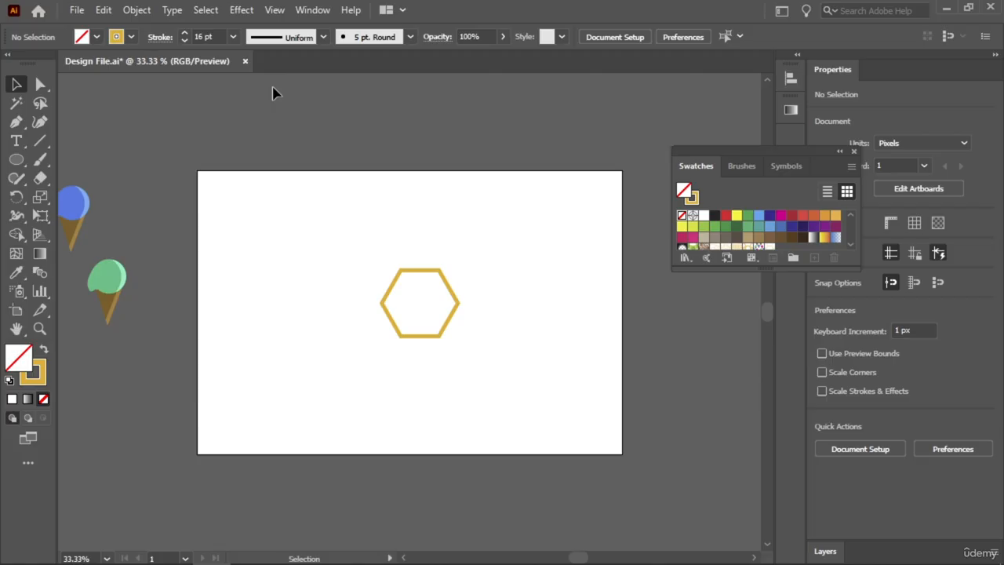
drag(423, 280, 484, 103)
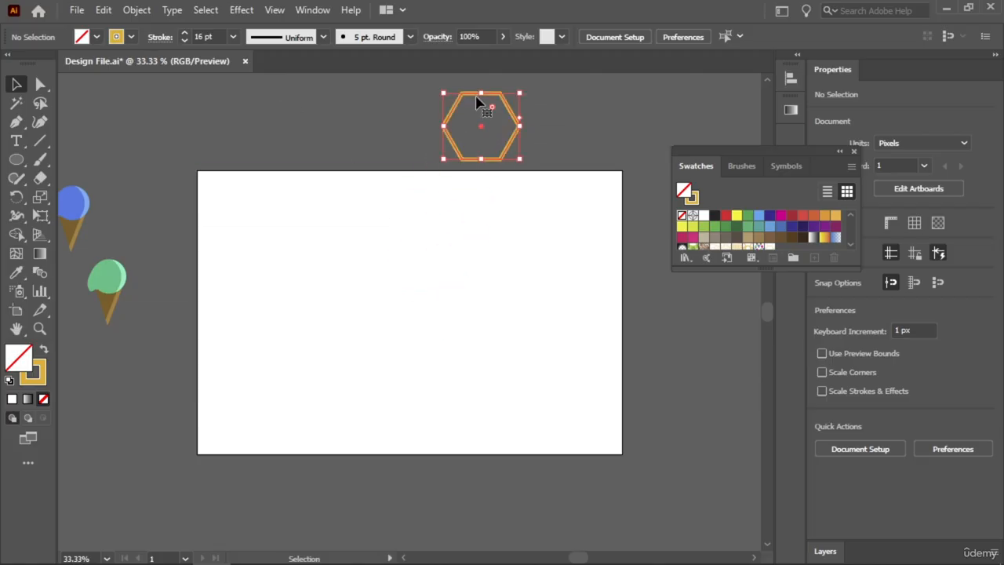
click(351, 130)
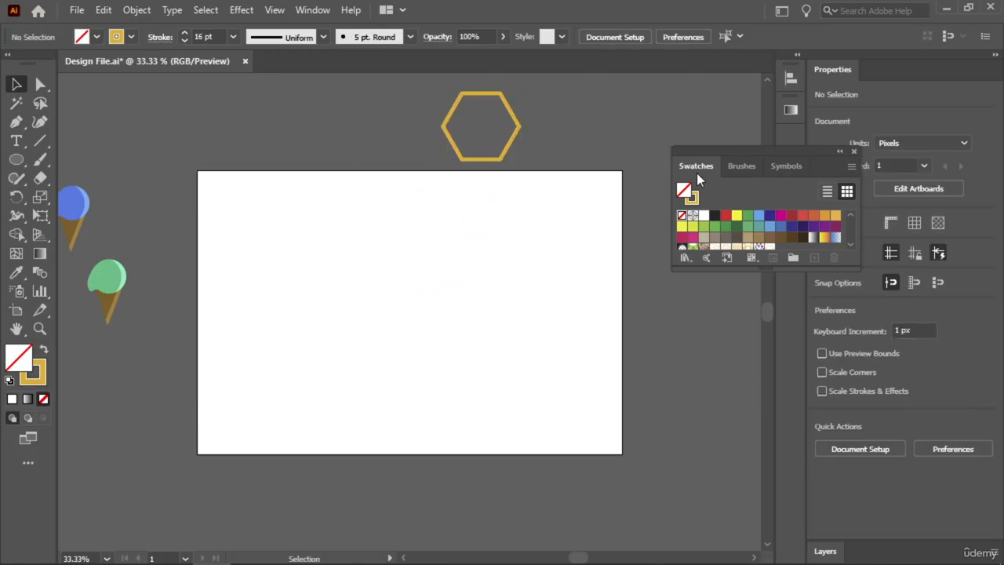
click(854, 152)
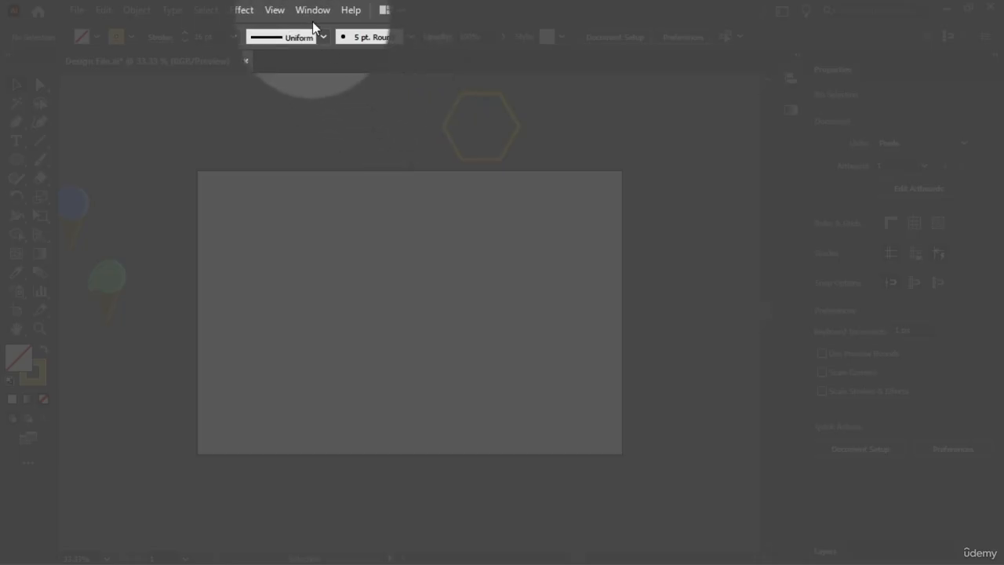
- Open the Swatches panel, dock it beside Properties, and close the leftover floating Brushes and Symbols panels
click(313, 11)
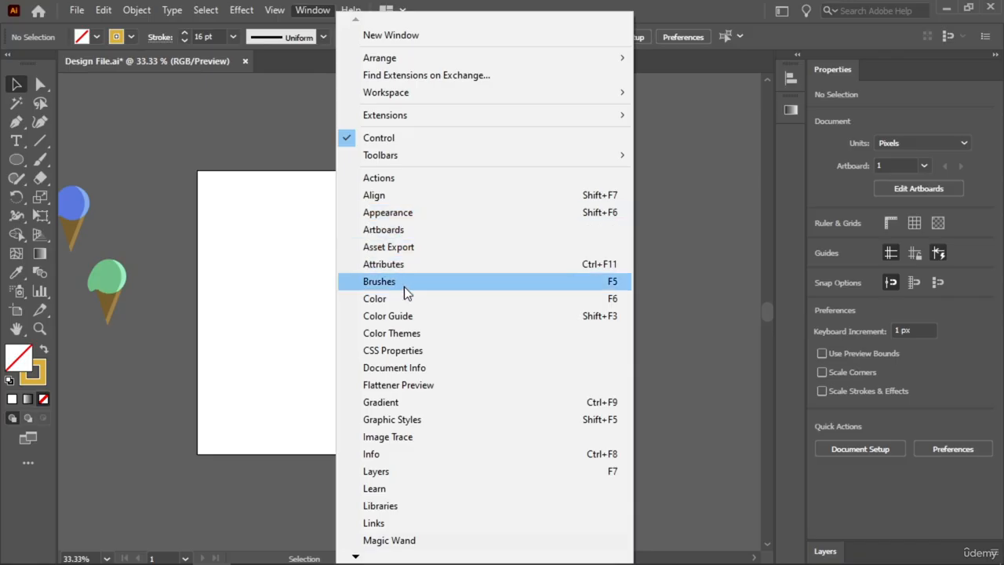
mouse_move(355, 558)
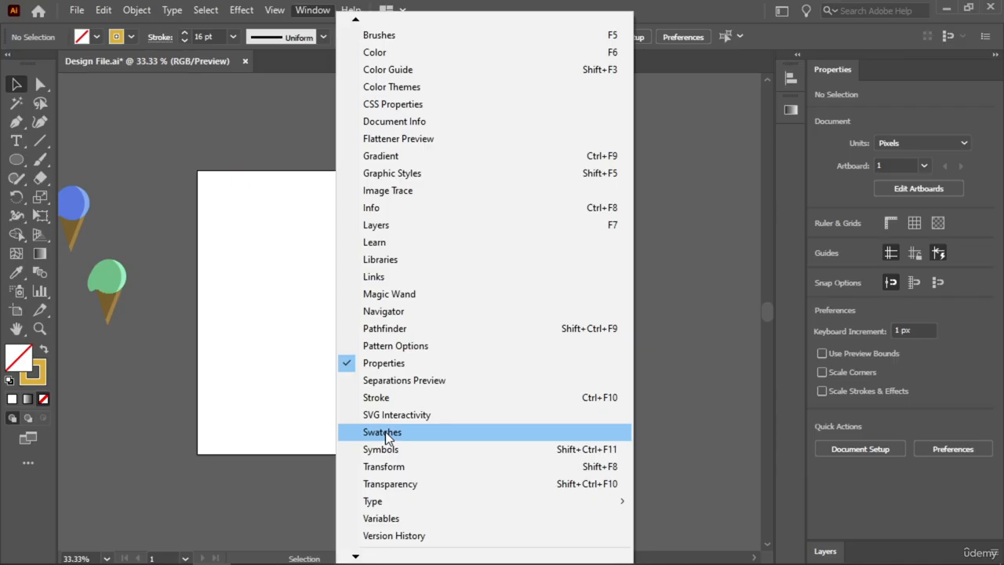
click(385, 431)
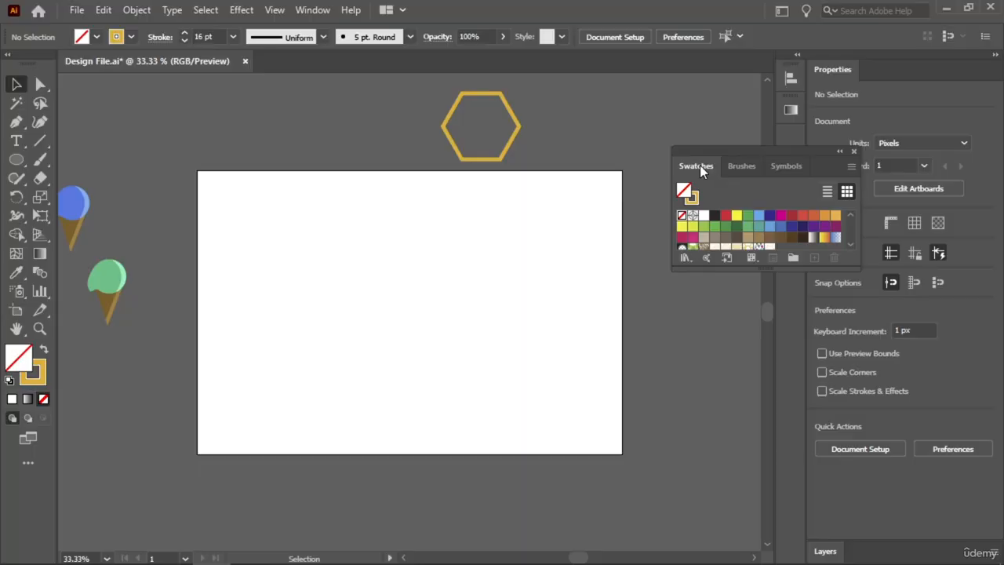
drag(697, 166, 884, 73)
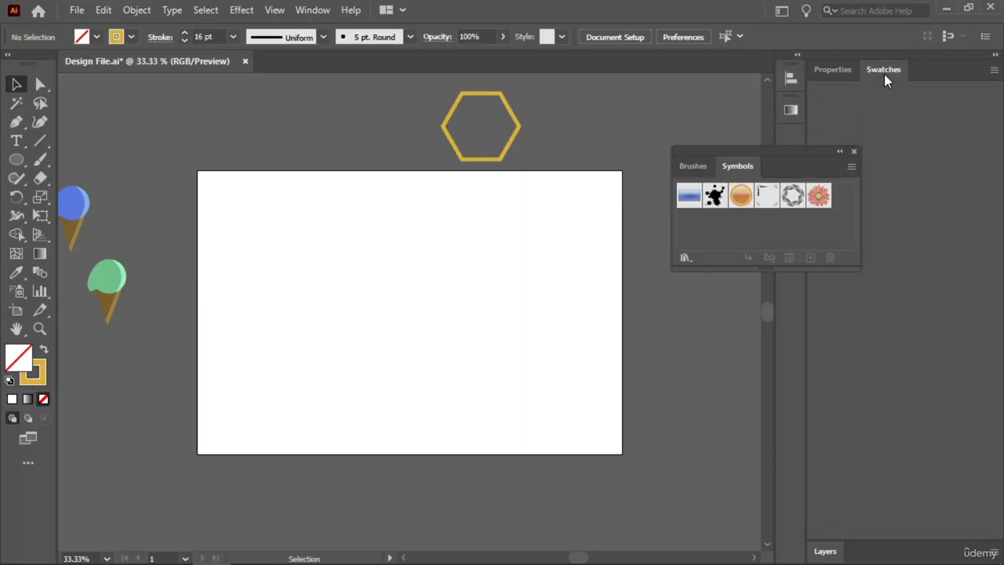
click(853, 152)
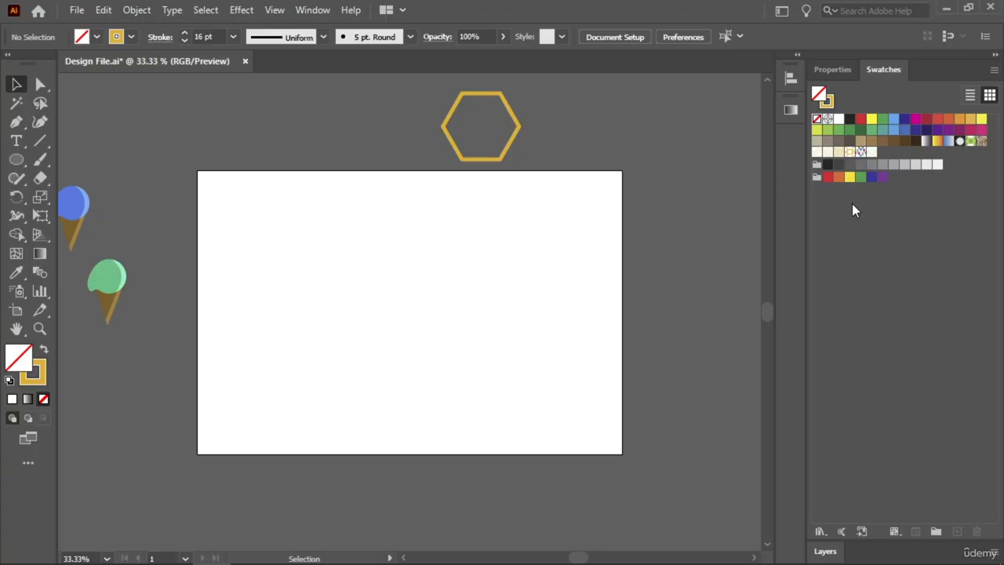
- Draw a large circle on the artboard with the new honeycomb pattern as fill and no stroke, and undo it
click(873, 154)
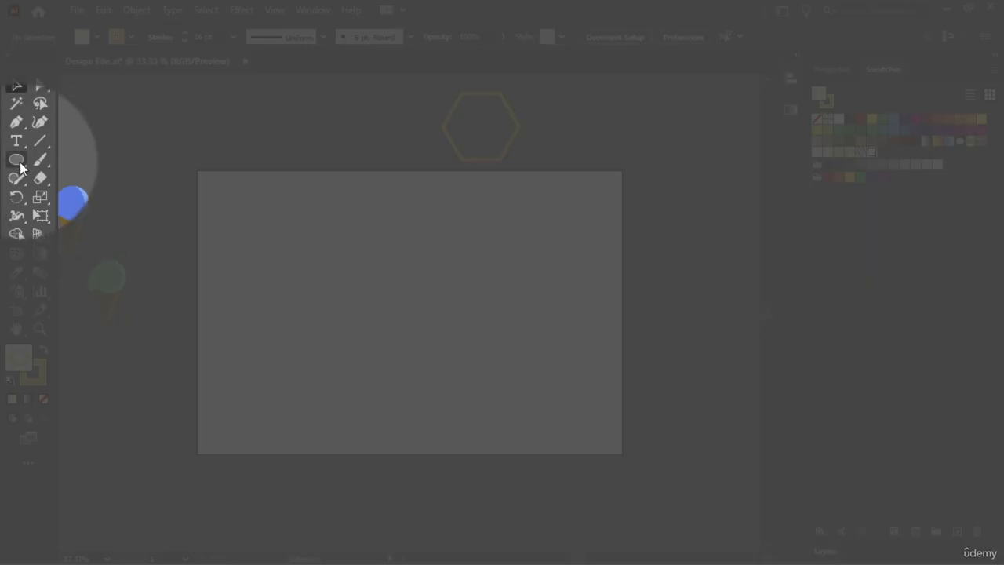
drag(17, 160, 81, 214)
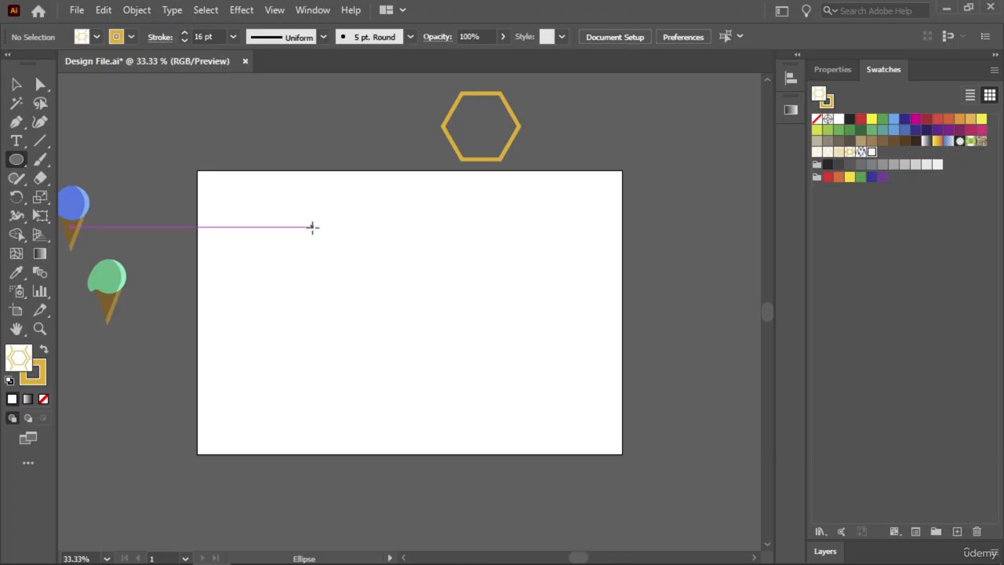
click(32, 379)
click(43, 399)
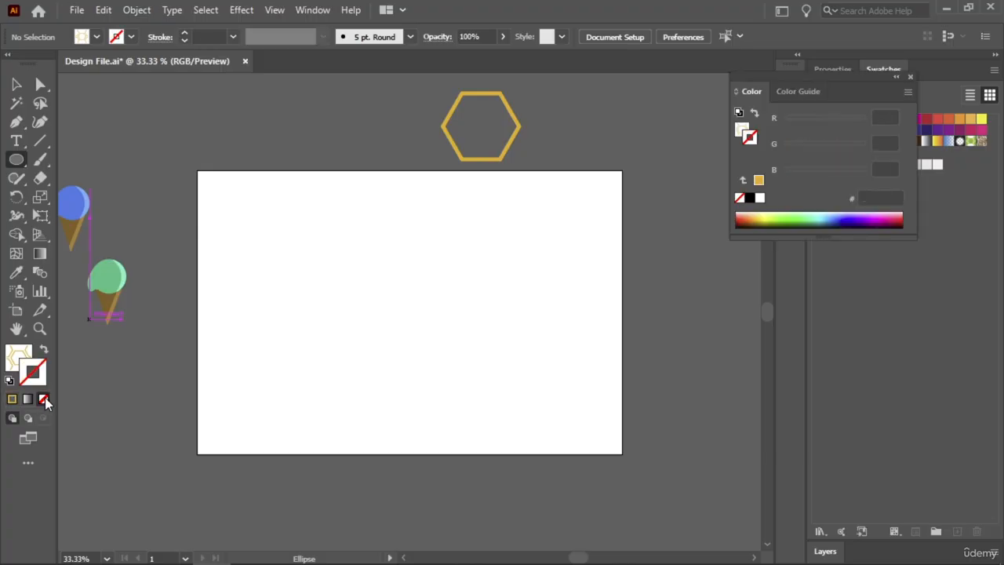
drag(289, 226, 511, 372)
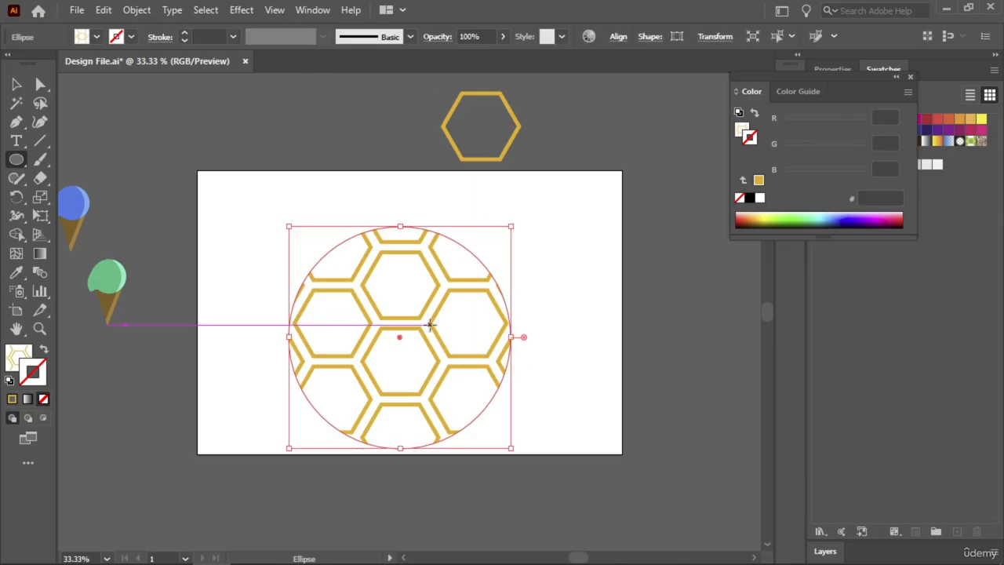
key(ctrl+z)
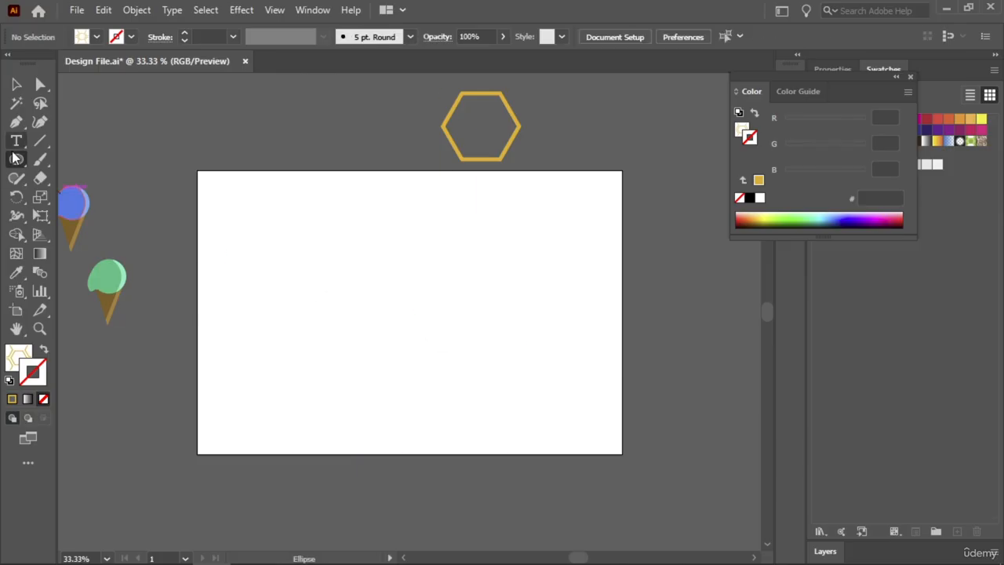
- Draw a rectangle covering the whole artboard with the honeycomb pattern fill, and delete it
click(15, 159)
click(73, 161)
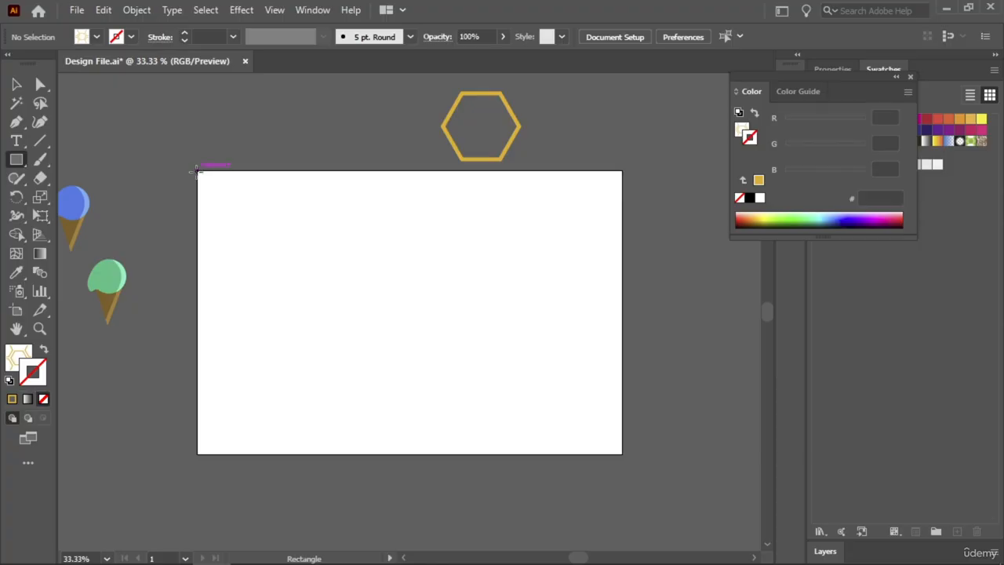
drag(197, 170, 629, 462)
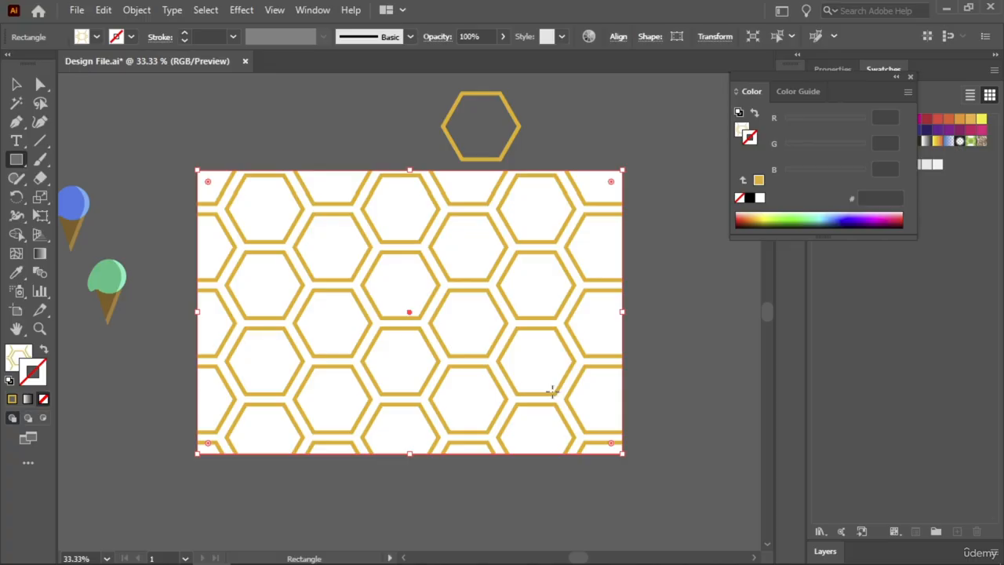
key(Delete)
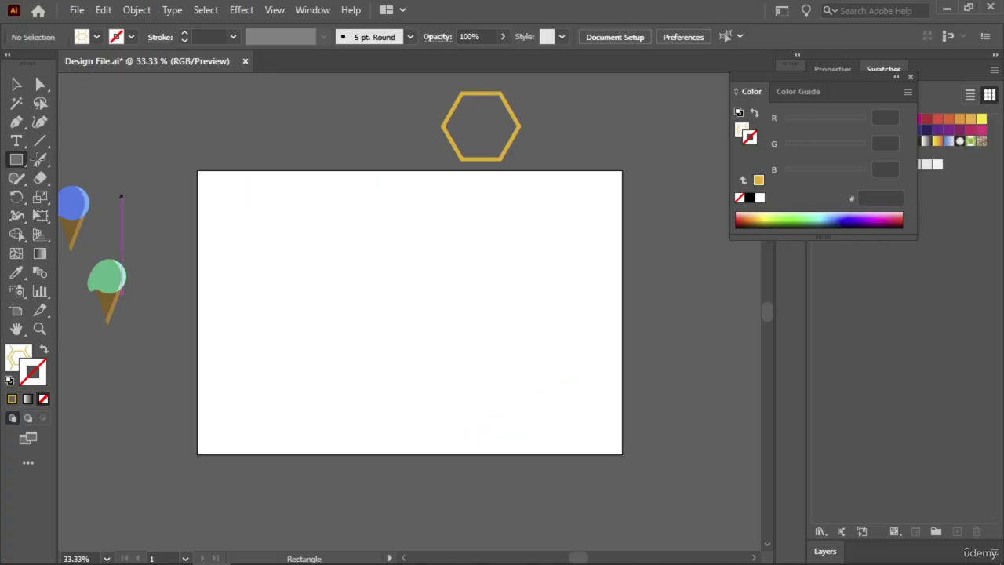
- Move the gold hexagon back onto the artboard and make a new pattern from it
key(v)
click(495, 160)
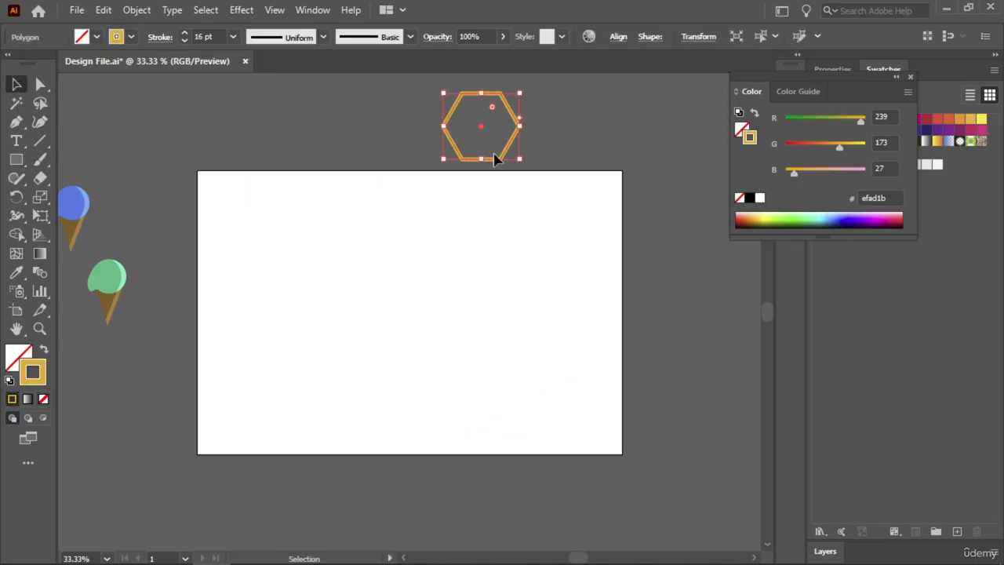
drag(495, 159, 403, 346)
click(125, 13)
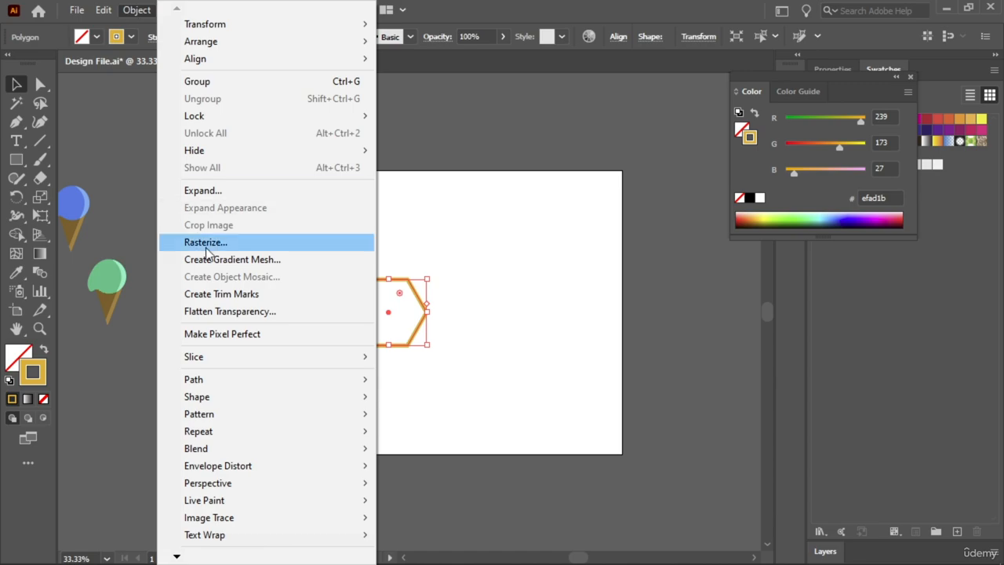
mouse_move(232, 420)
click(409, 414)
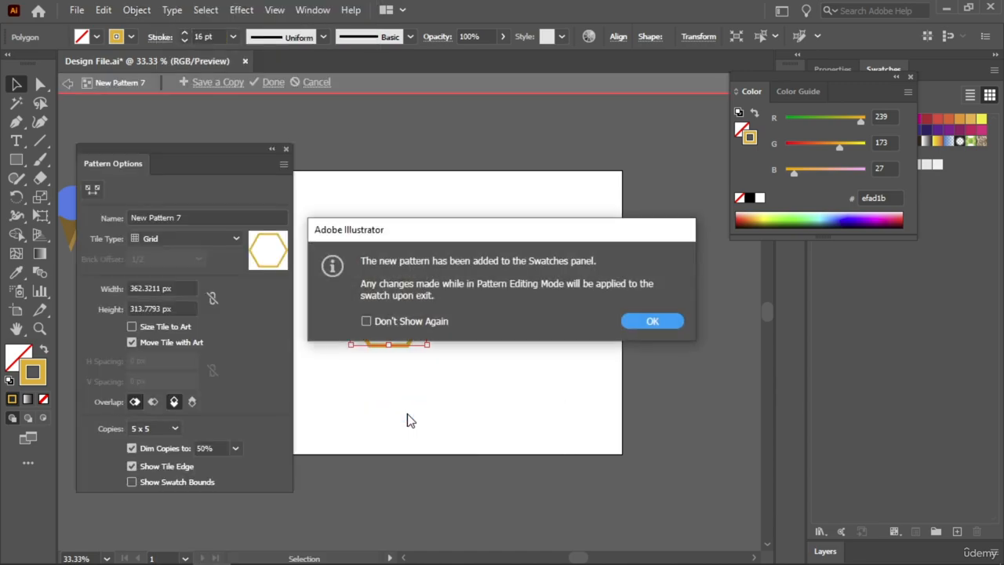
click(628, 320)
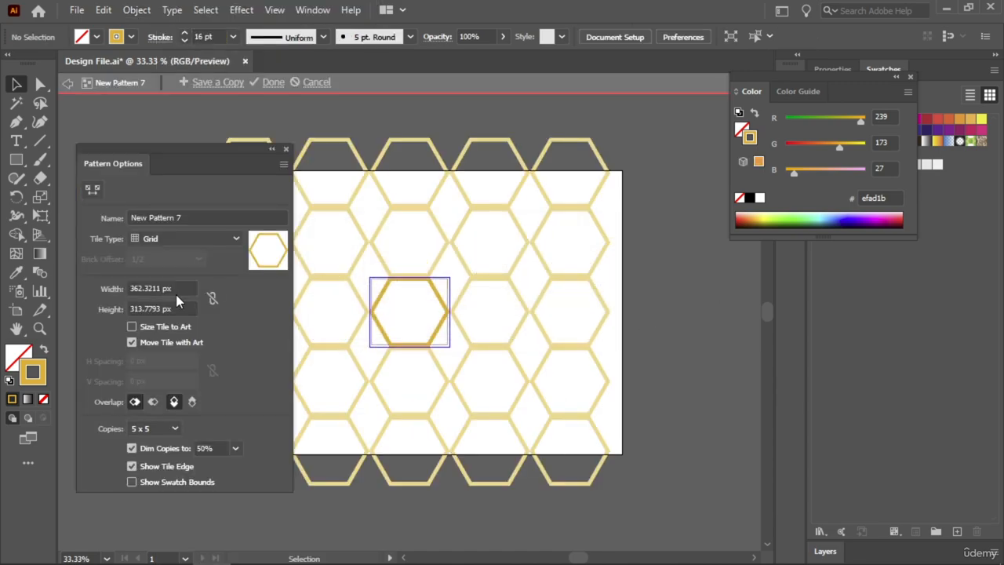
- Set the pattern's tile type to Hex by Row, narrow the tile to 326 px, reduce its height, and finish editing the pattern
click(184, 242)
click(196, 306)
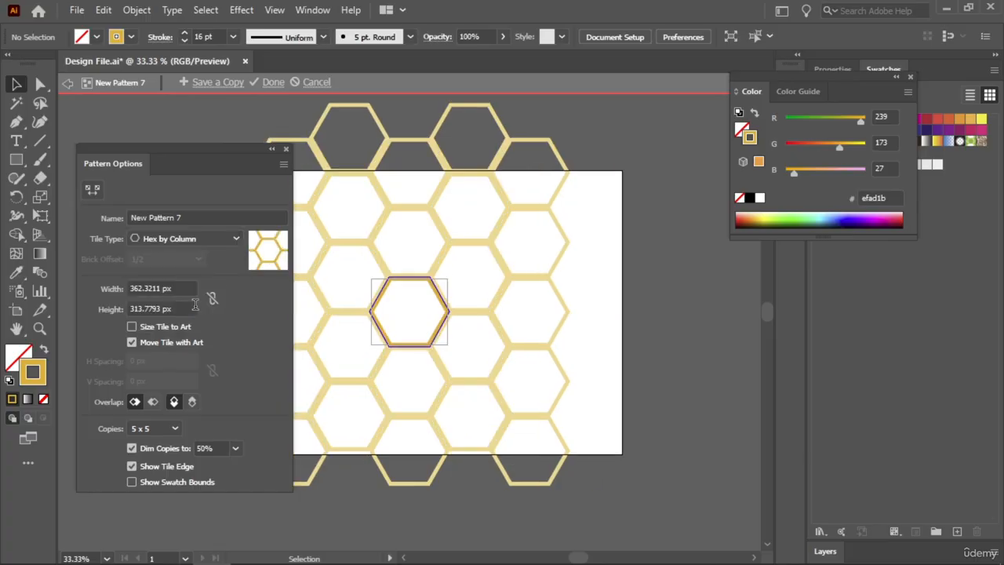
click(195, 241)
click(185, 319)
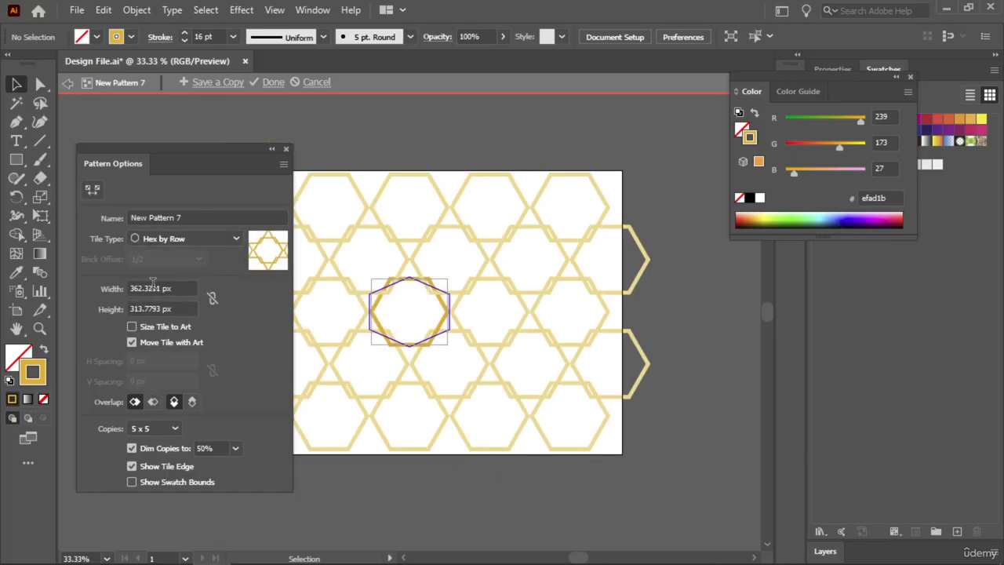
scroll(157, 289, down, 20)
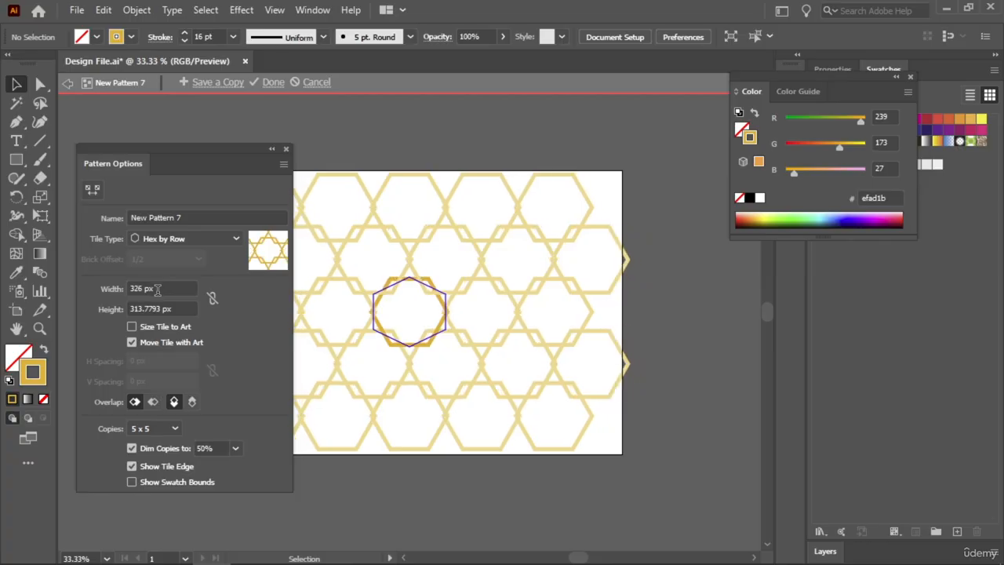
click(154, 308)
scroll(155, 308, down, 20)
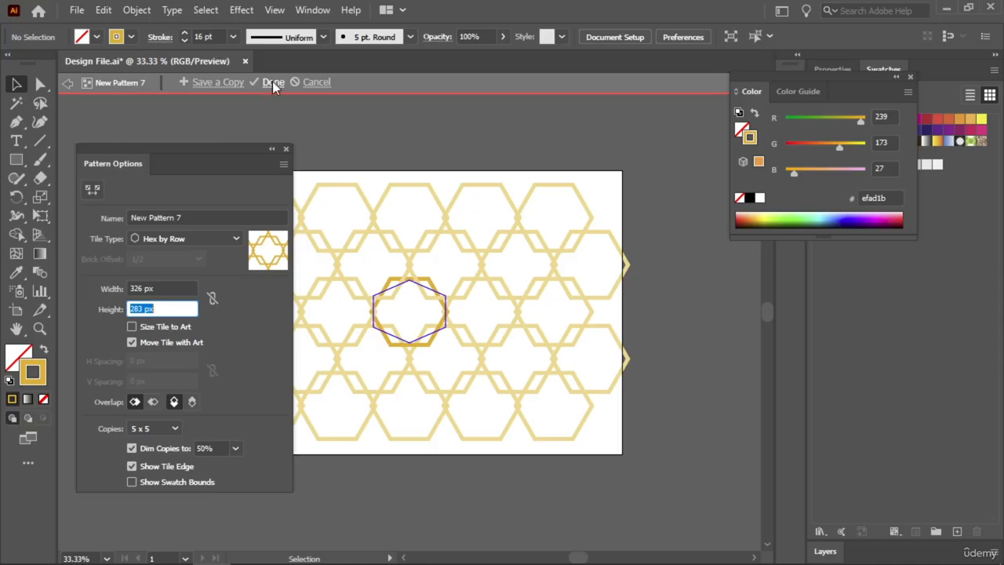
click(272, 80)
- Move the hexagon off the artboard to just above it and close the floating Color panel
drag(387, 280, 451, 92)
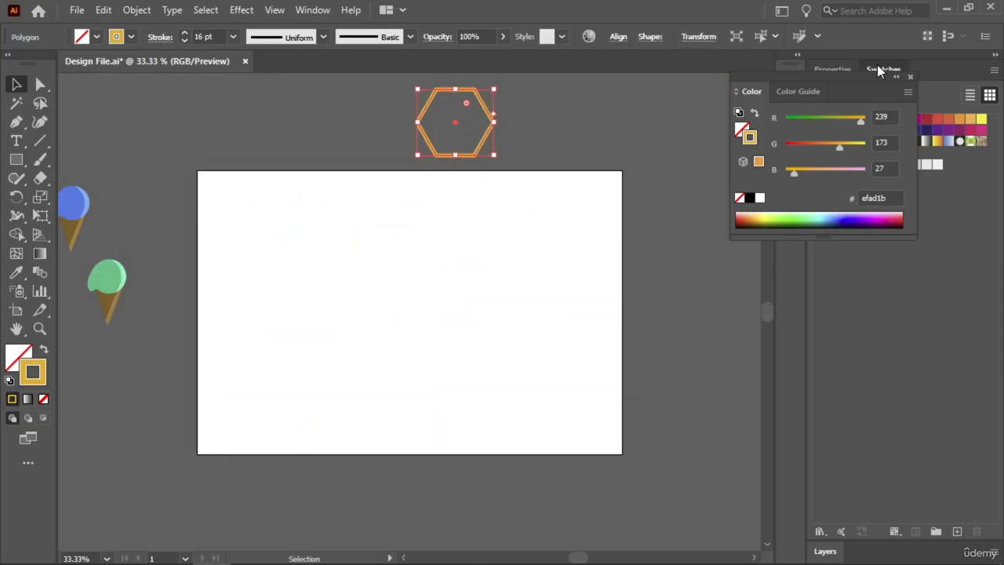
click(909, 76)
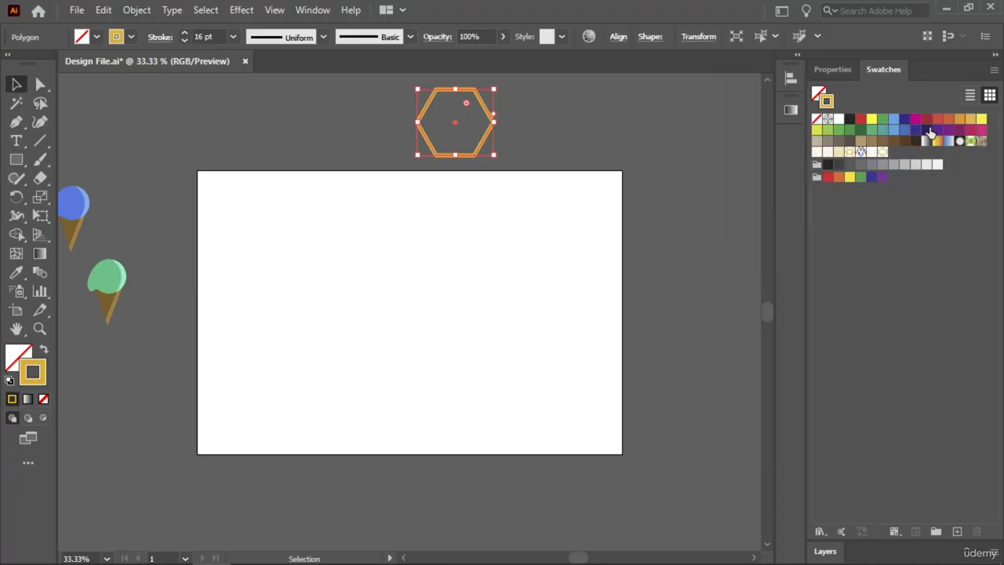
- Apply the new Hex by Row pattern swatch to the hexagon as its fill, with no stroke
click(882, 153)
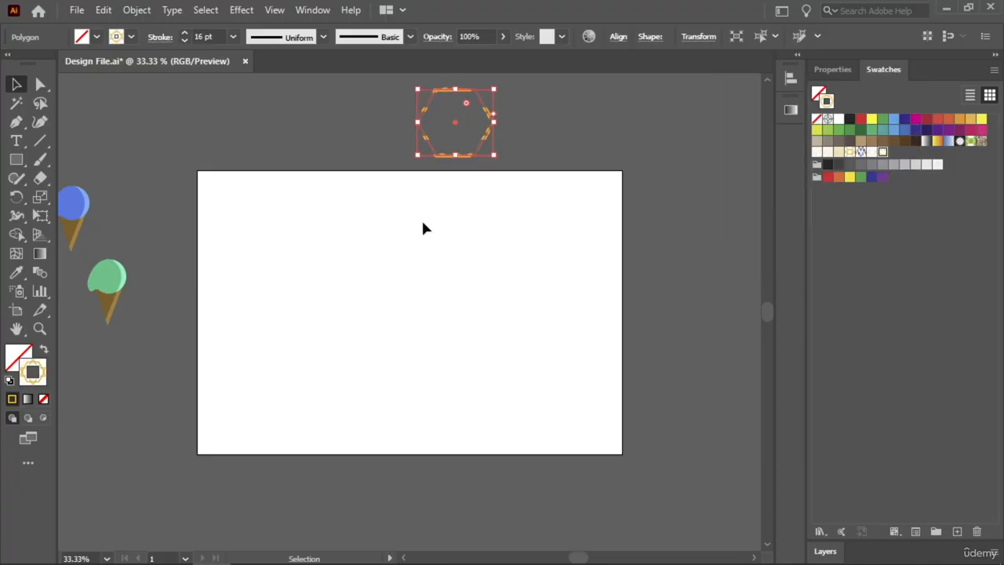
click(44, 349)
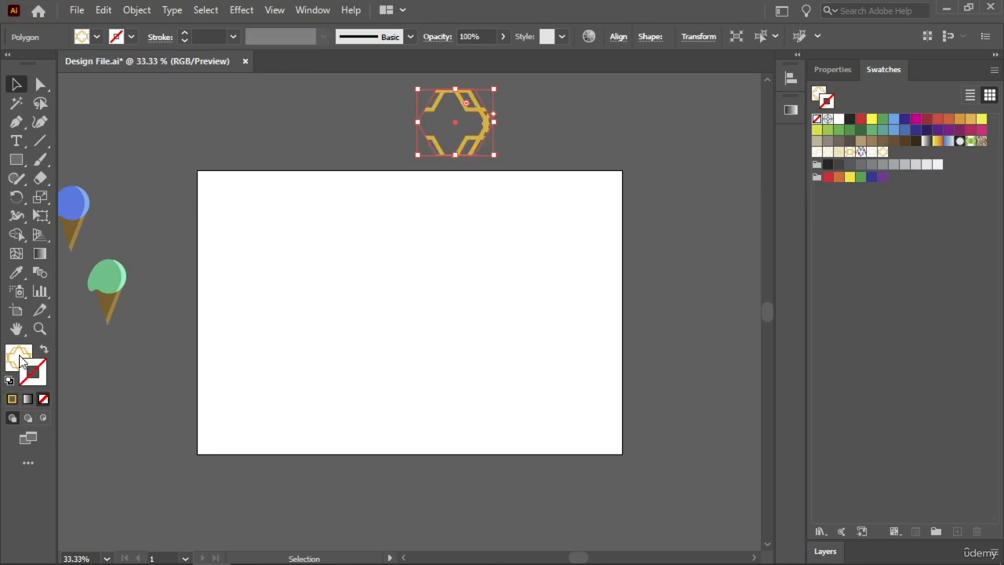
click(116, 245)
- Draw a rectangle over the entire artboard filled with the Hex by Row pattern and deselect it
click(16, 159)
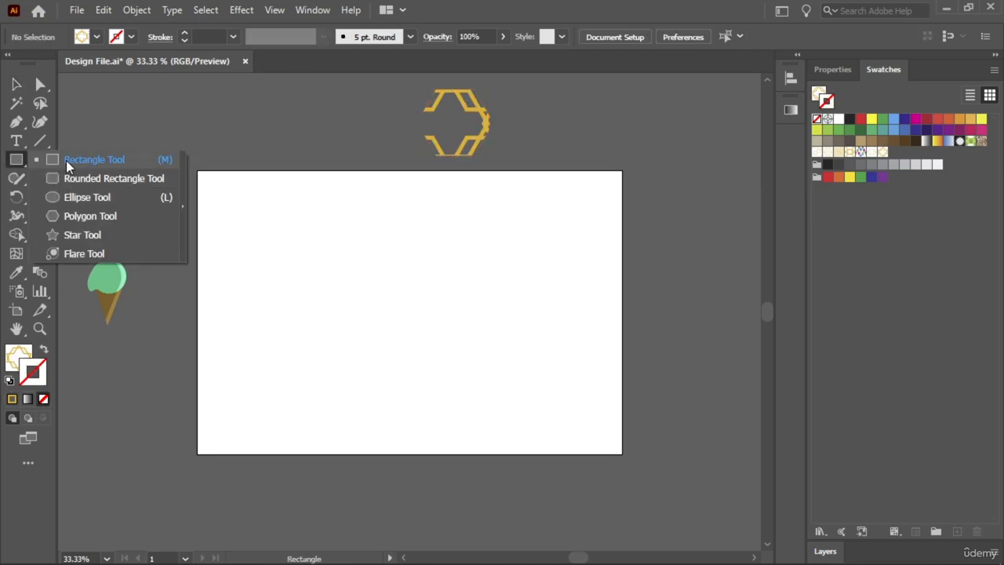
click(66, 160)
drag(198, 171, 622, 453)
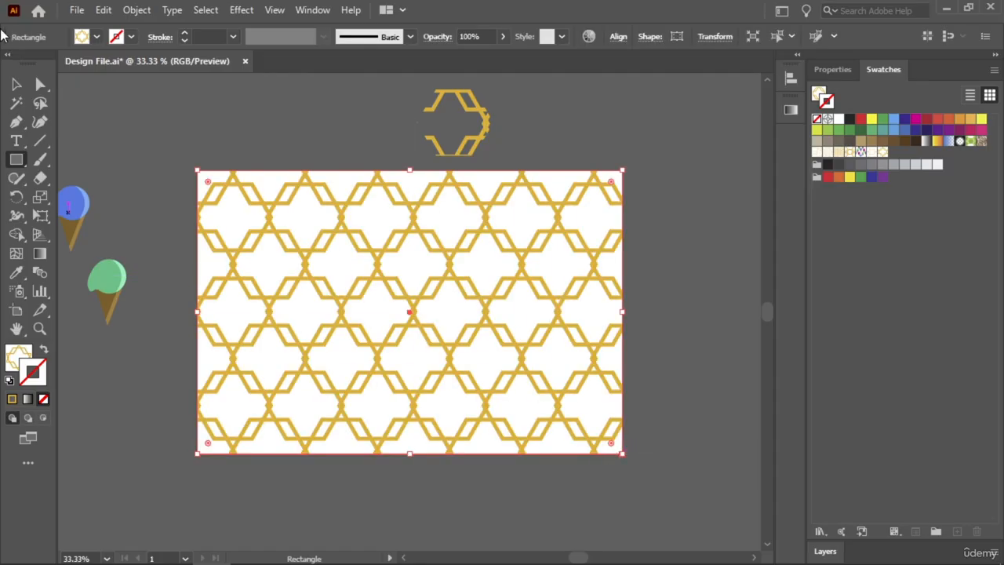
click(16, 84)
click(162, 106)
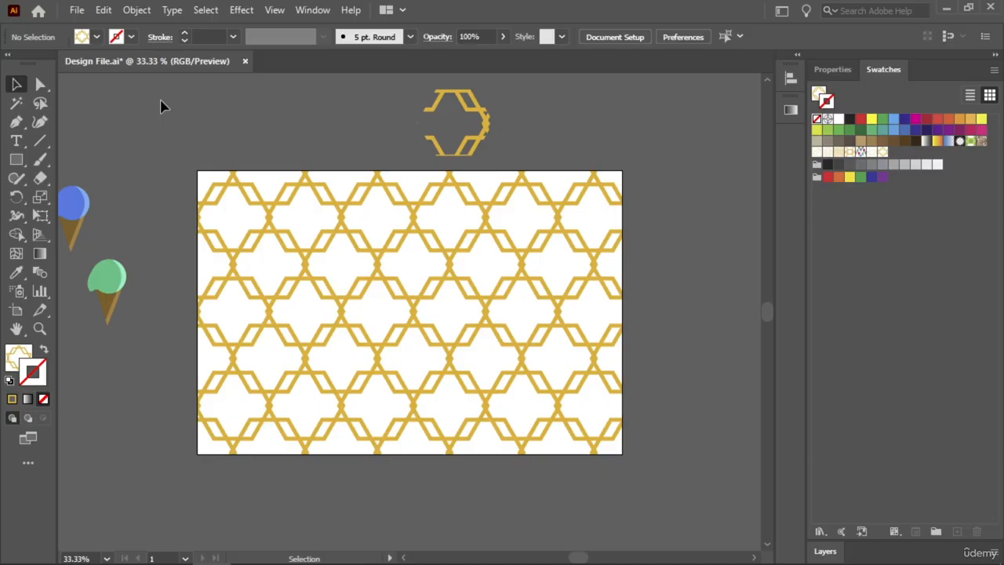
- Undo the artboard-sized rectangle and the hexagon's pattern fill, and deselect the hexagon
key(ctrl+z)
key(ctrl+z)
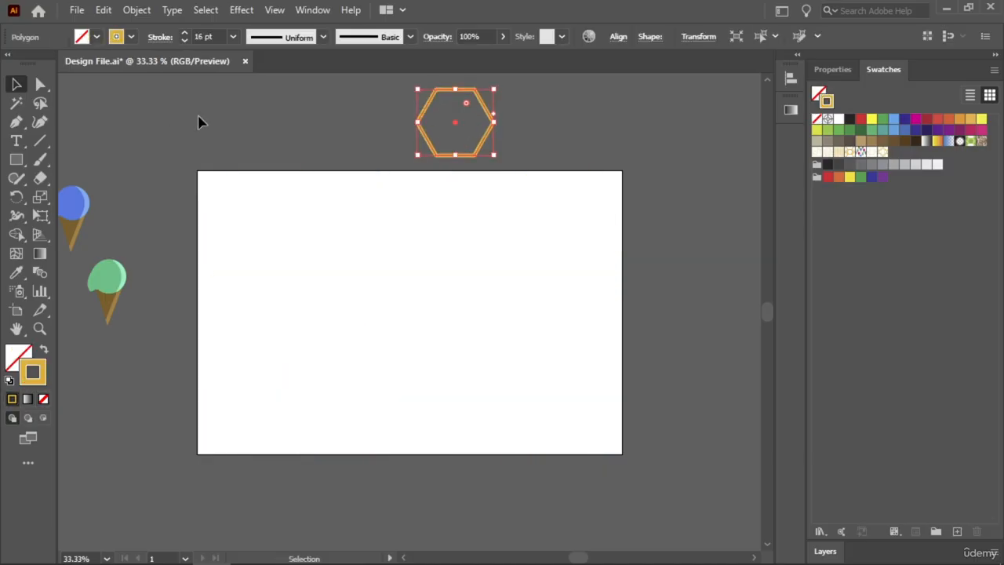
click(198, 122)
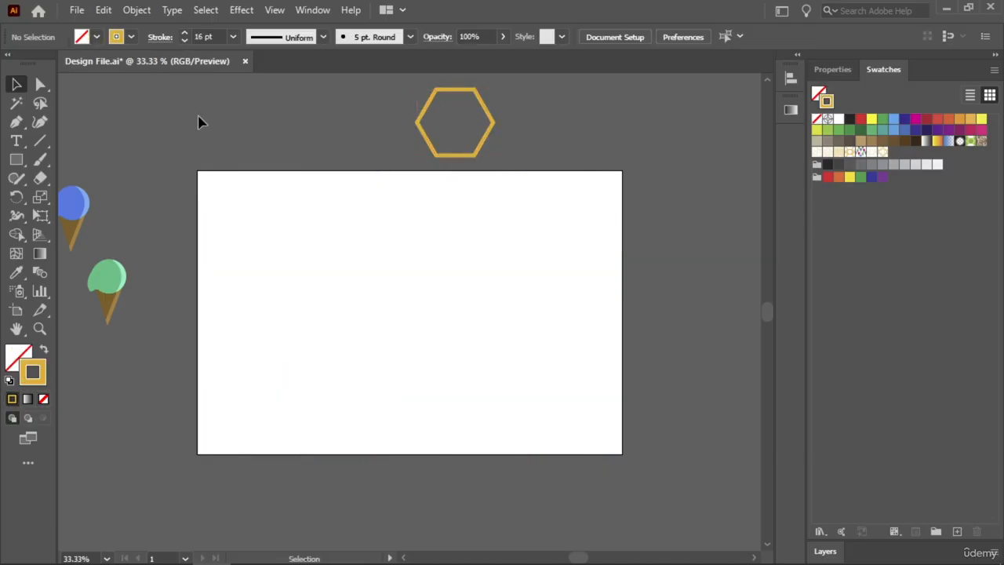
- Move the group of three ice cream cones from the pasteboard onto the artboard
drag(166, 240, 327, 248)
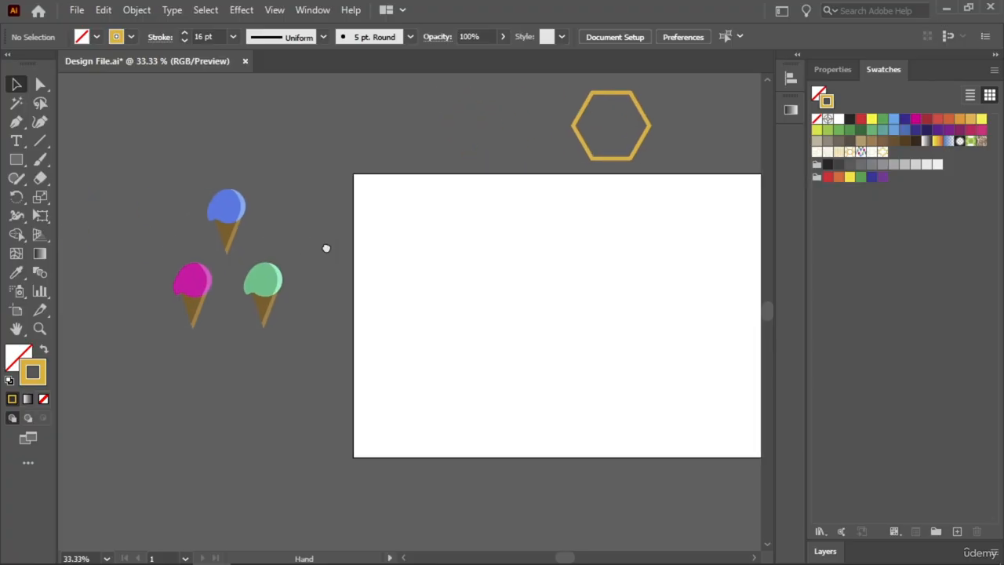
click(195, 330)
drag(195, 329, 432, 360)
click(343, 251)
drag(495, 280, 372, 284)
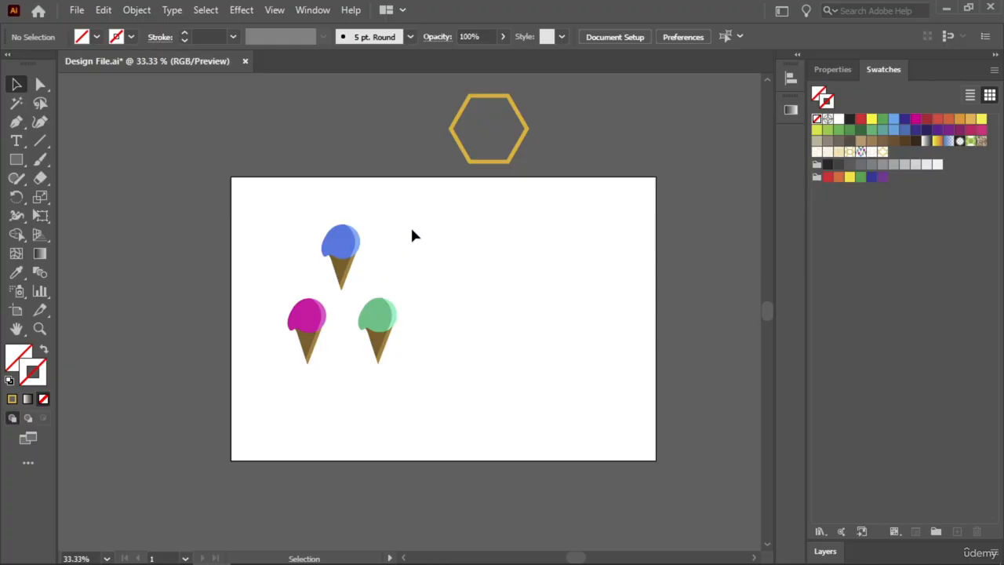
- Scale down the ice cream group proportionally and move it to about the middle of the artboard
drag(426, 209, 297, 349)
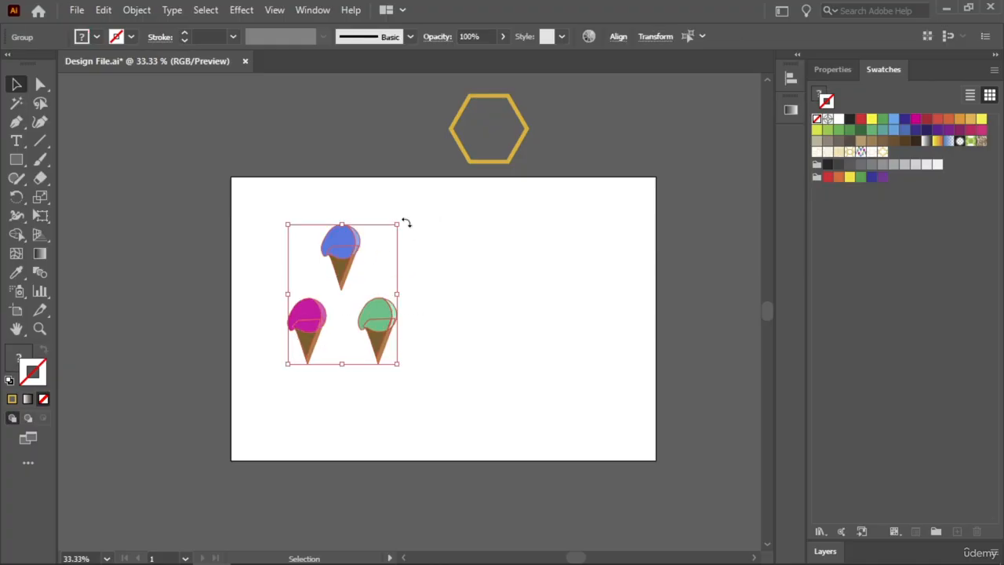
drag(398, 226, 376, 251)
drag(324, 277, 444, 280)
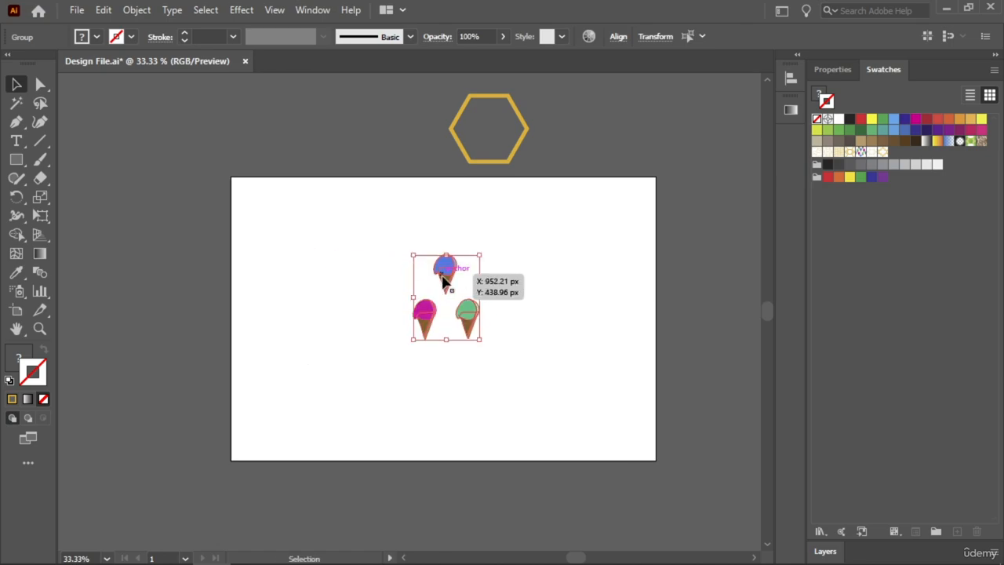
- Make a new pattern swatch from the ice cream cone group and acknowledge the pattern notice
click(136, 11)
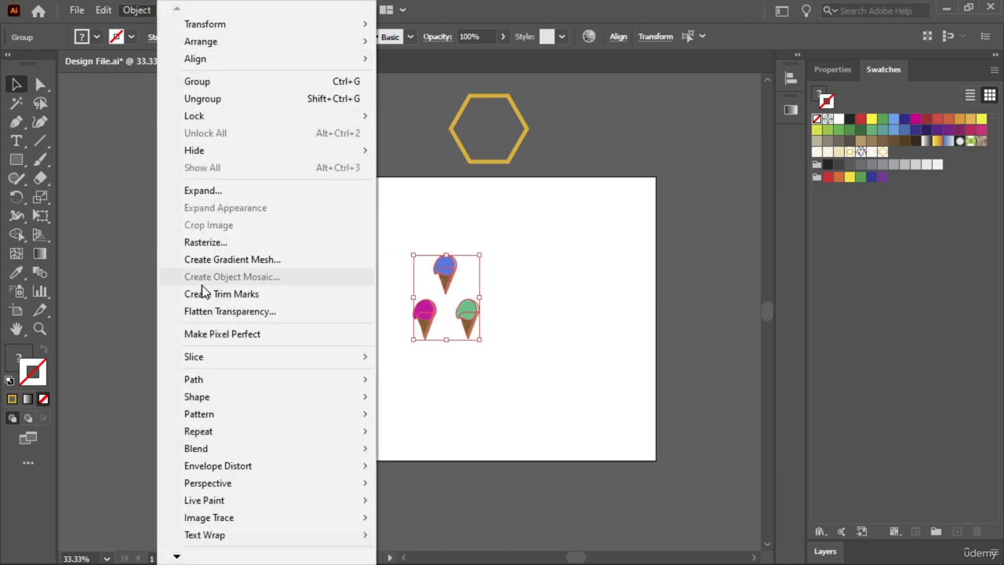
mouse_move(198, 413)
click(497, 417)
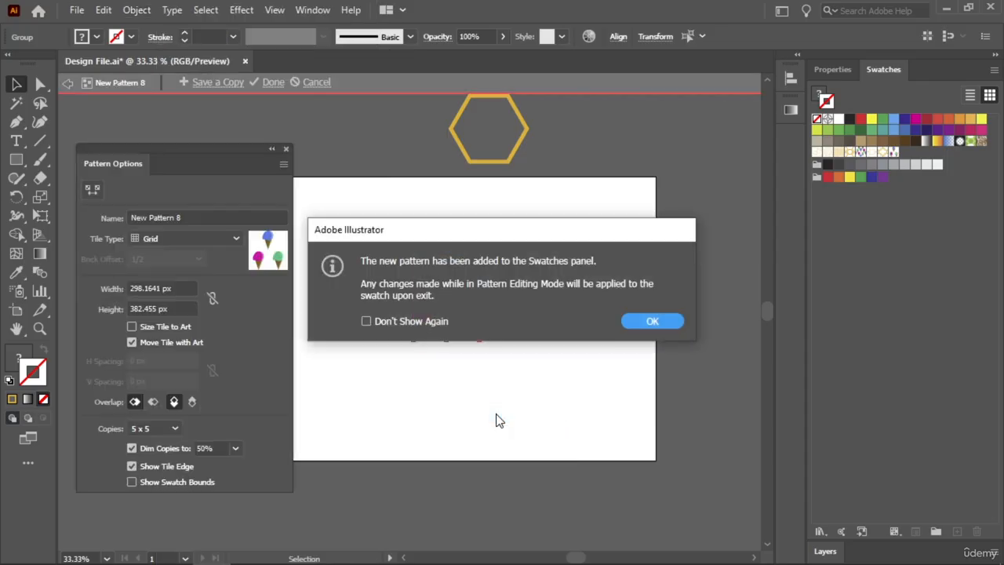
click(635, 321)
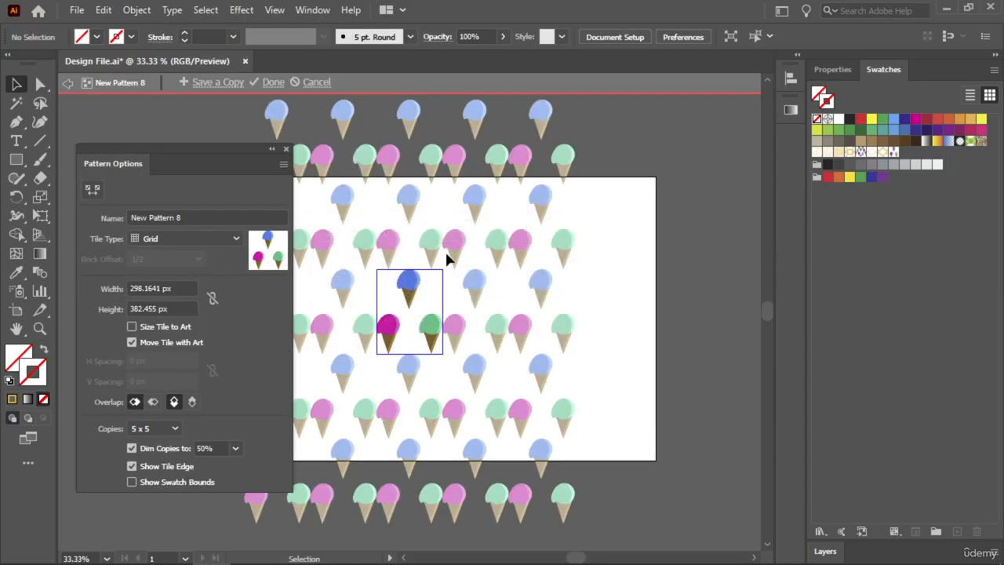
- Try the Brick by Row tiling for the ice cream pattern, and set the tile type to Brick by Column
click(225, 241)
click(189, 274)
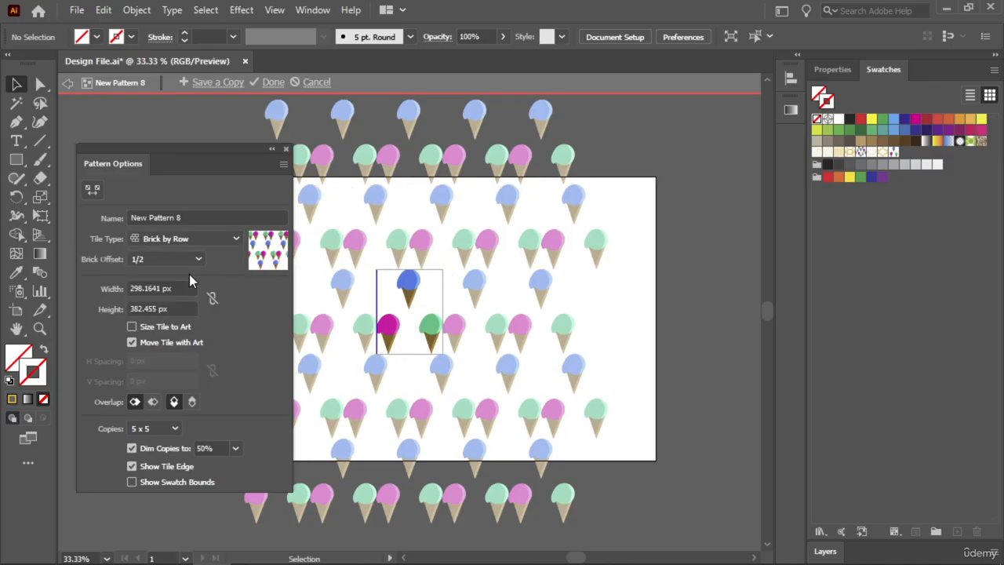
click(205, 236)
click(189, 278)
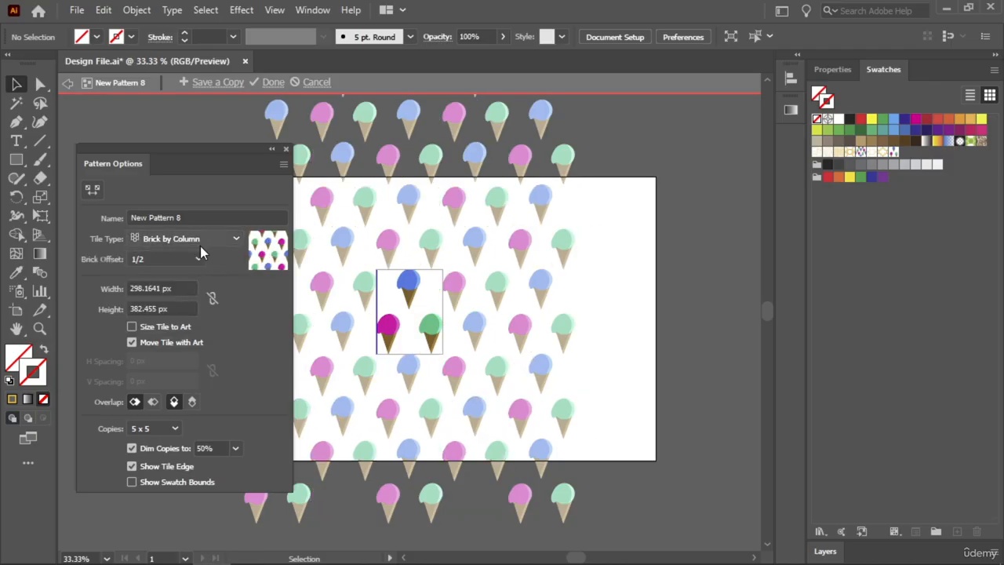
- Set the ice cream pattern tile to 299 px wide and 337 px high, and finish editing the pattern
scroll(146, 288, up, 7)
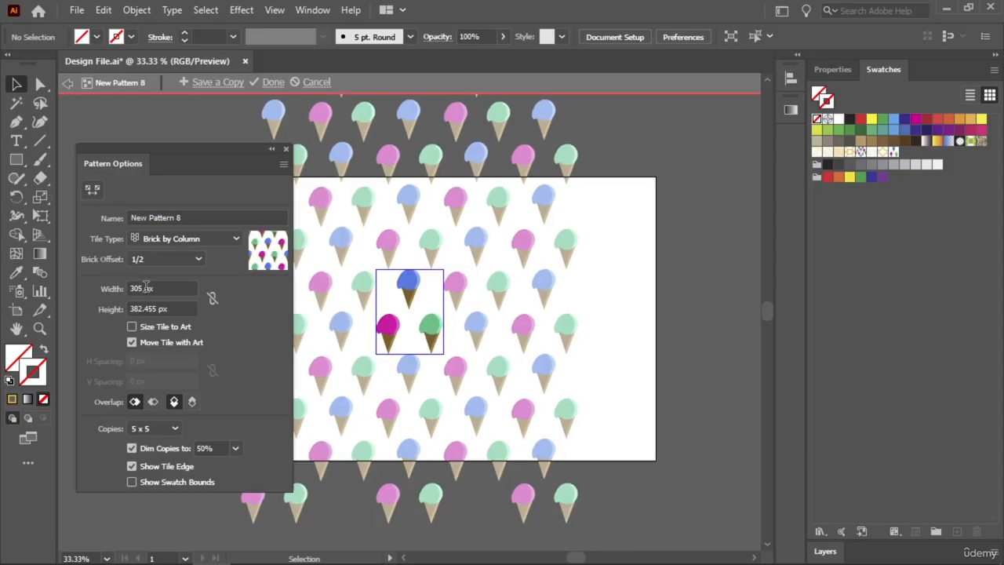
scroll(146, 288, down, 6)
click(155, 308)
scroll(155, 308, down, 9)
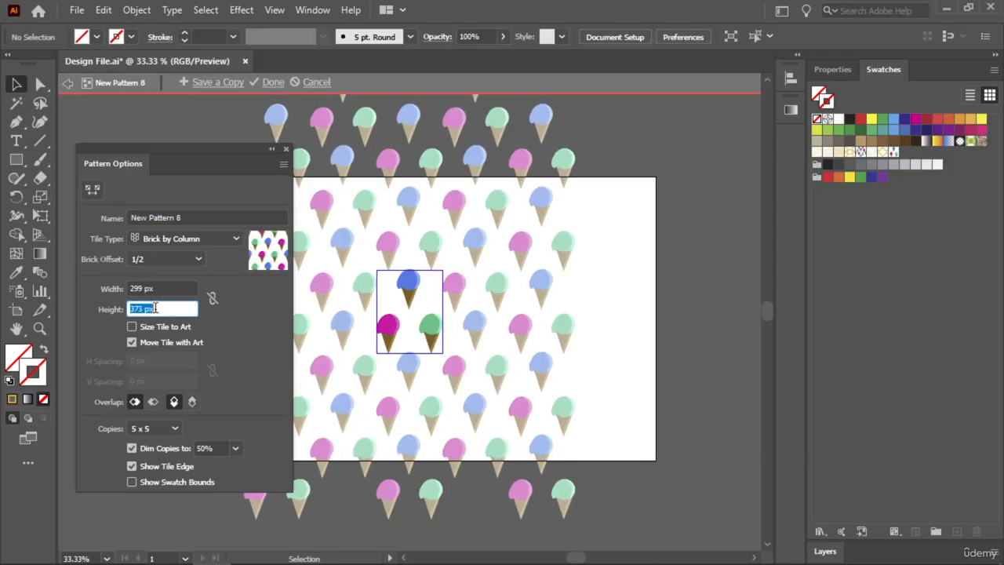
scroll(155, 308, down, 20)
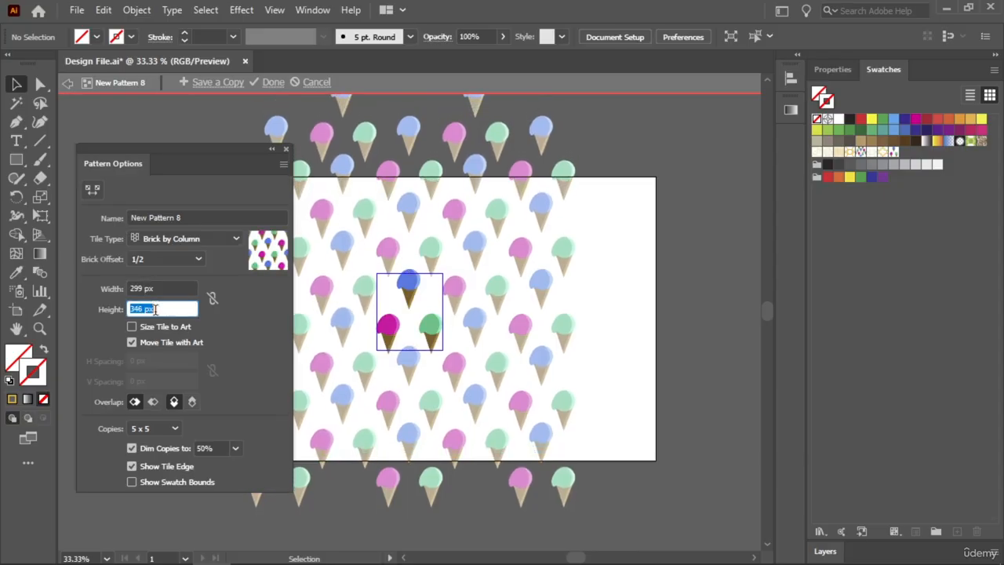
scroll(155, 308, down, 9)
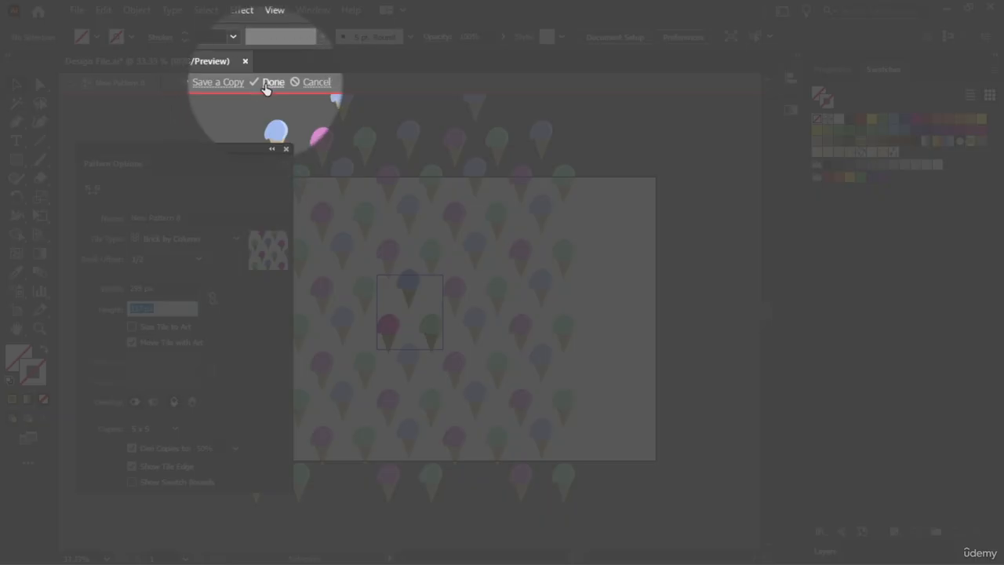
click(271, 82)
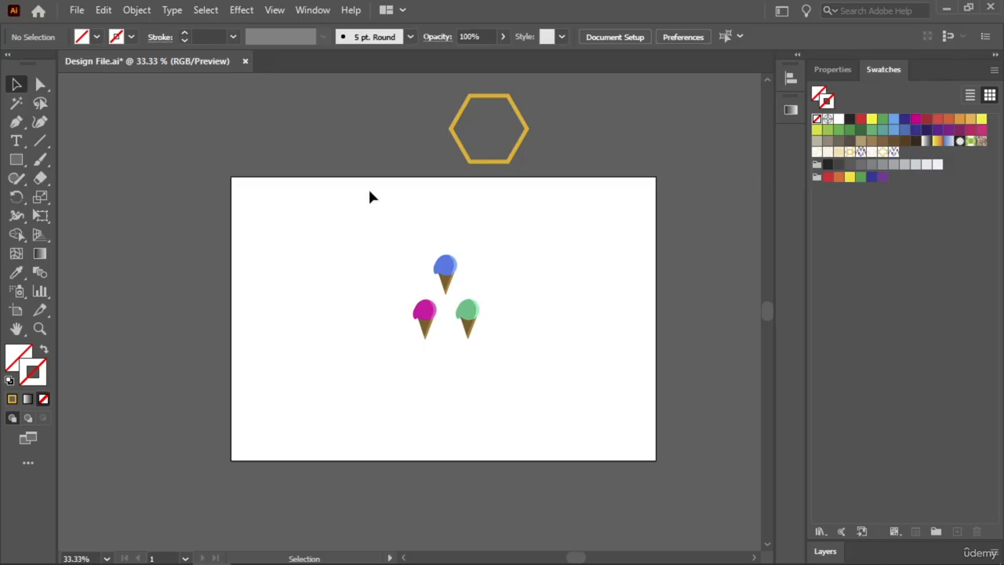
- Move the ice cream cone group off the artboard onto the pasteboard above its upper-left corner and deselect it
drag(502, 222, 282, 406)
drag(429, 325, 204, 132)
click(81, 285)
- Choose the Polygon tool and set the new ice cream pattern as the fill with no stroke
click(17, 160)
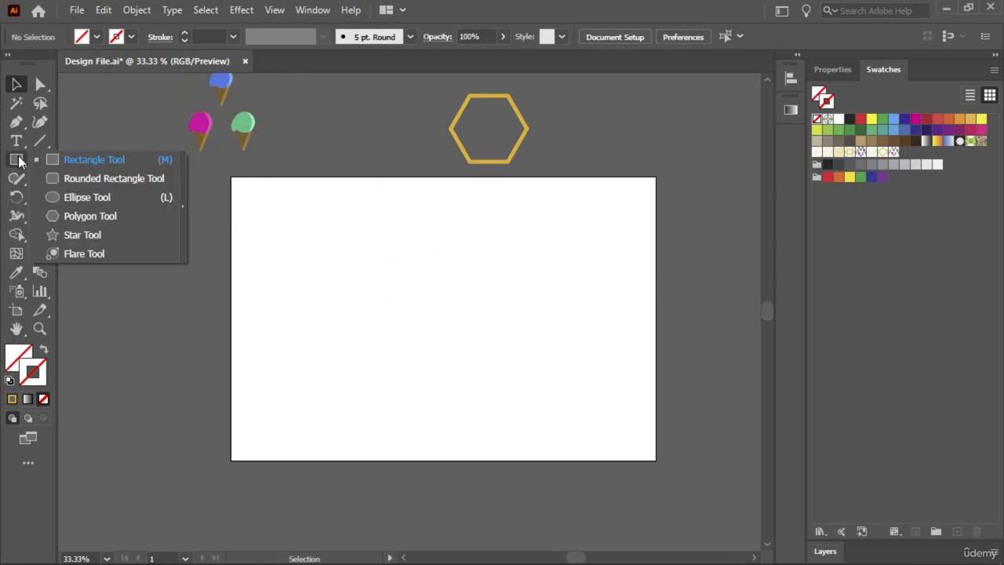
click(90, 215)
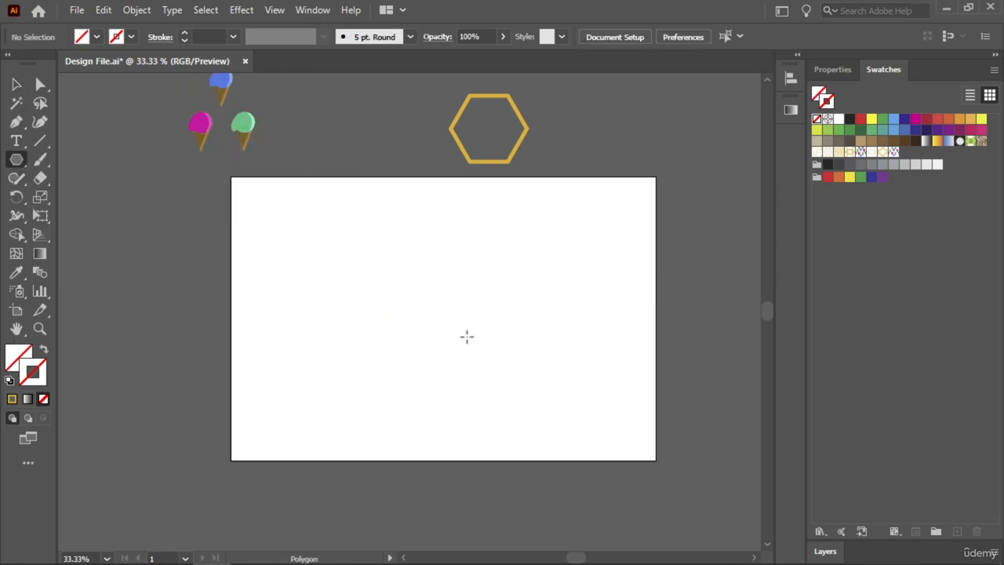
click(894, 153)
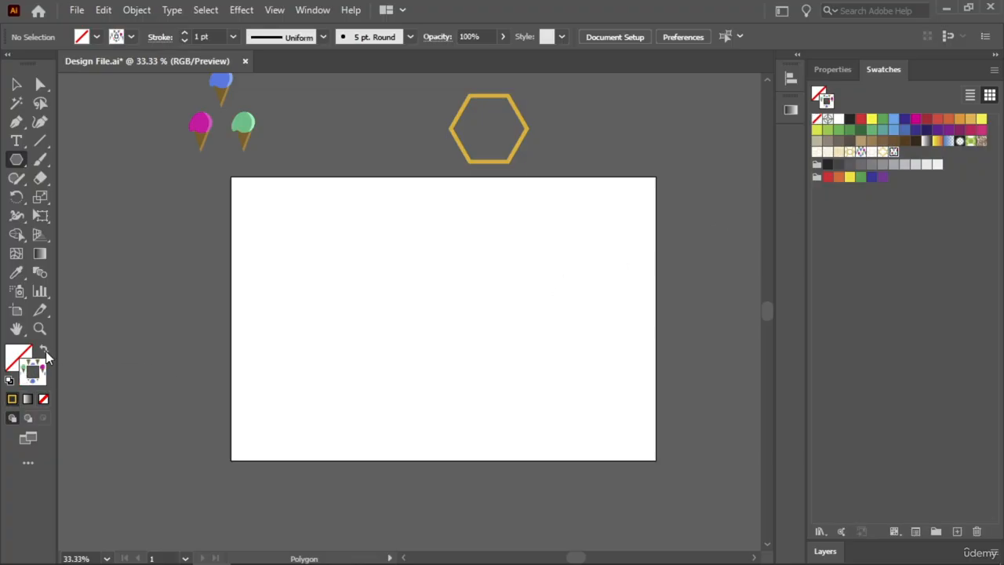
click(45, 353)
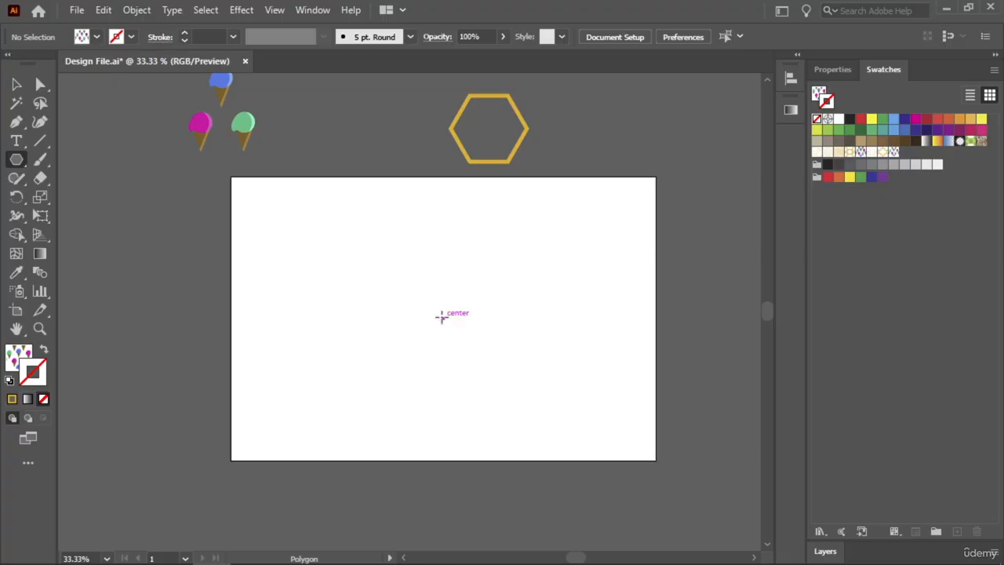
- Try drawing a polygon filled with the ice cream pattern from the artboard's centre twice, undoing each attempt
drag(443, 316, 577, 362)
click(16, 84)
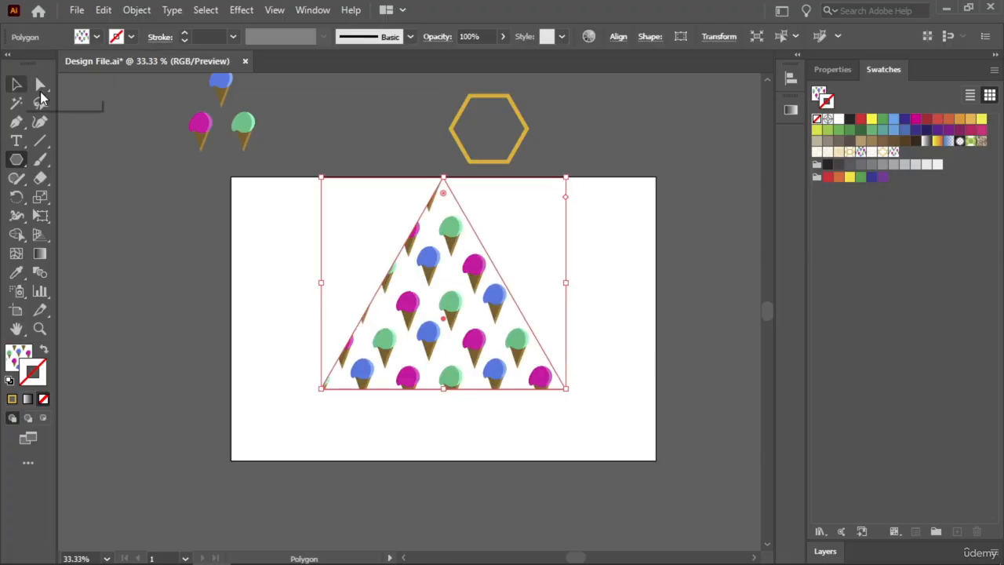
key(ctrl+z)
drag(444, 317, 556, 367)
key(ctrl+z)
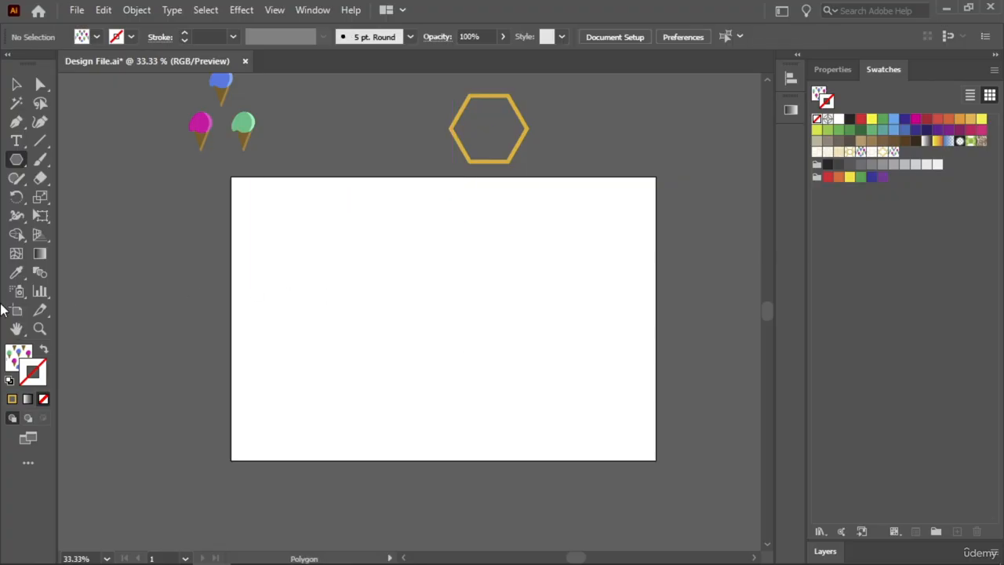
- Draw a large circle filled with the ice cream pattern from the artboard's centre using the Ellipse tool, and deselect it
drag(17, 159, 84, 198)
drag(442, 316, 563, 352)
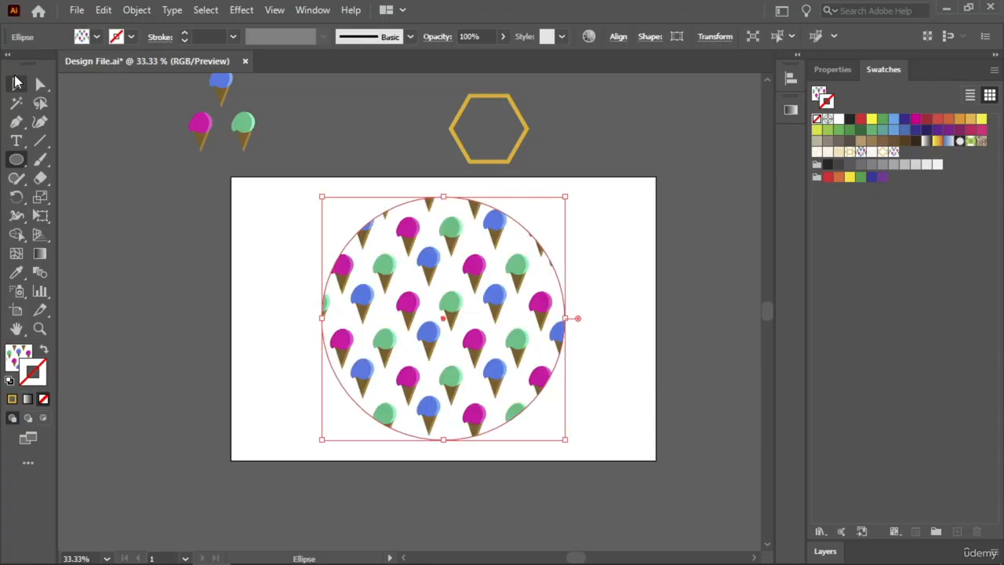
click(15, 82)
click(296, 278)
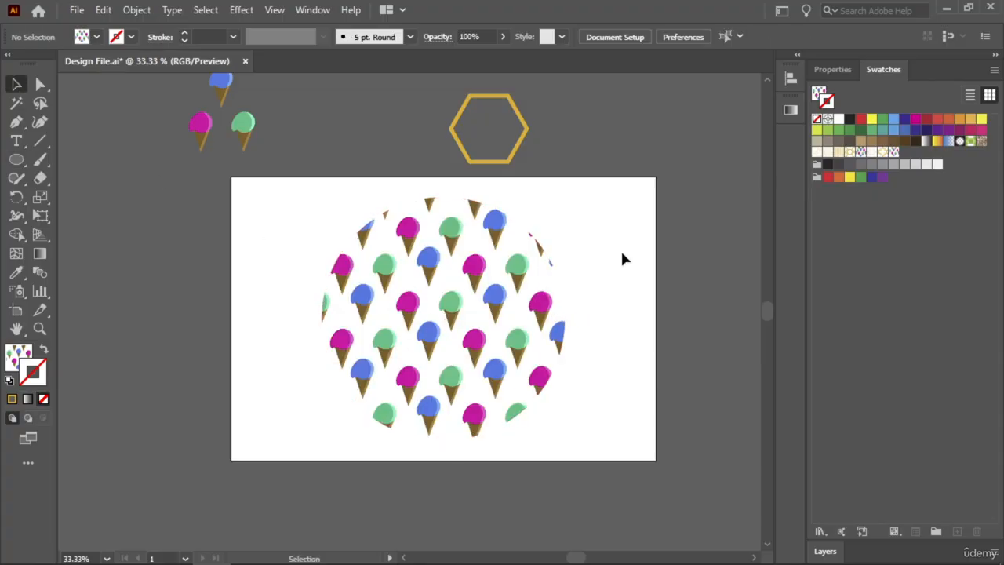